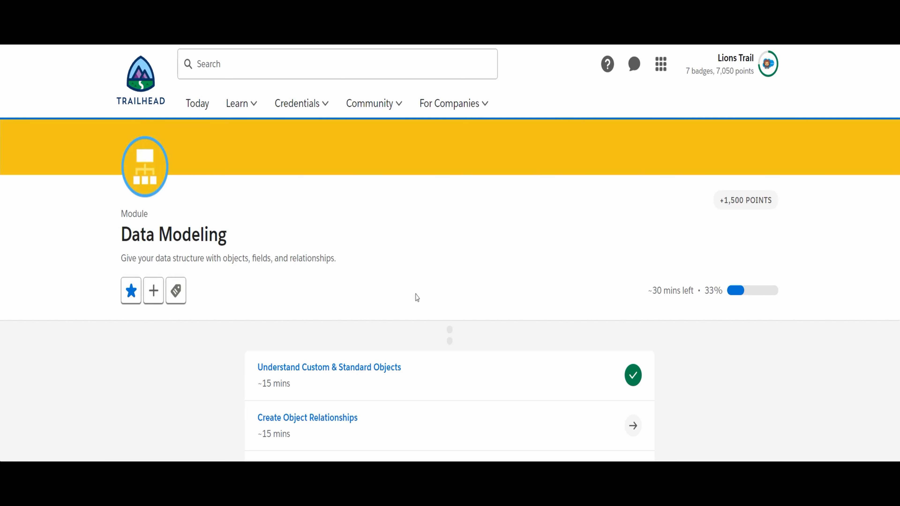
Open the Create Object Relationships unit of the Data Modeling module and read its explanation of relationship types
scroll(416, 298, "down", 4)
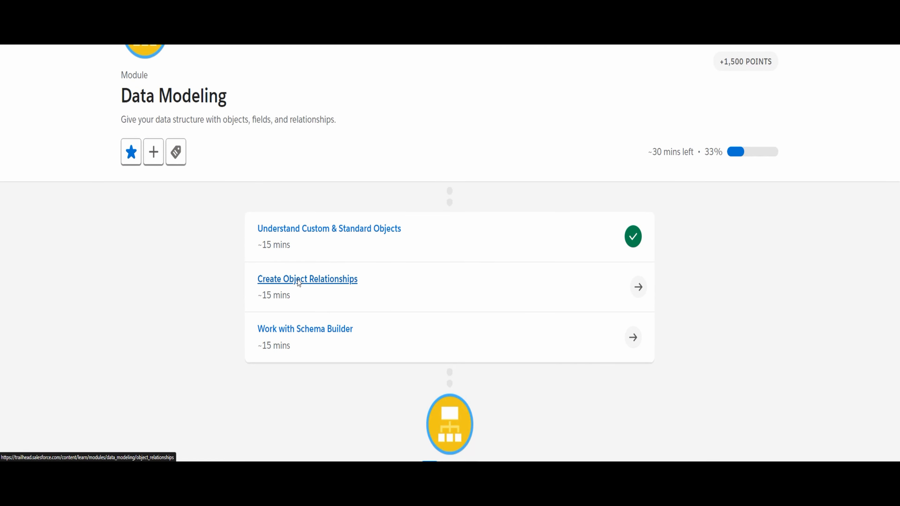
left_click(298, 280)
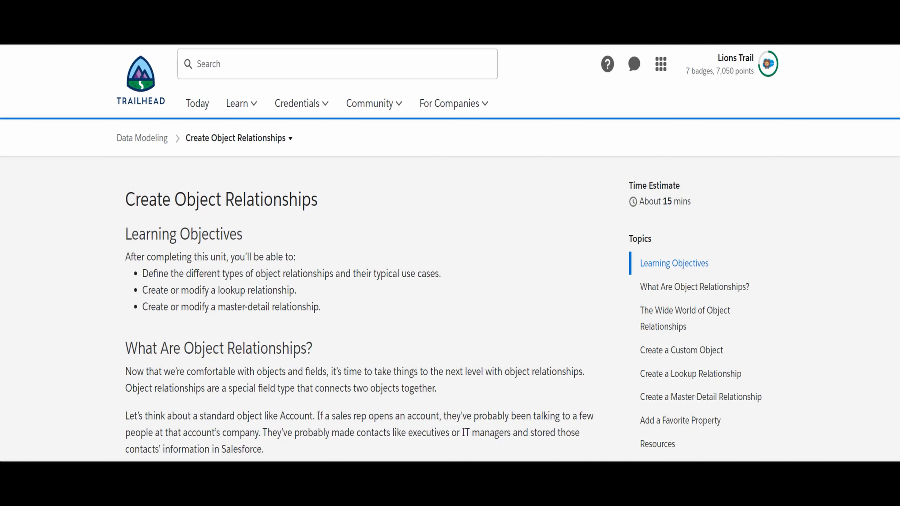
scroll(545, 453, "down", 6)
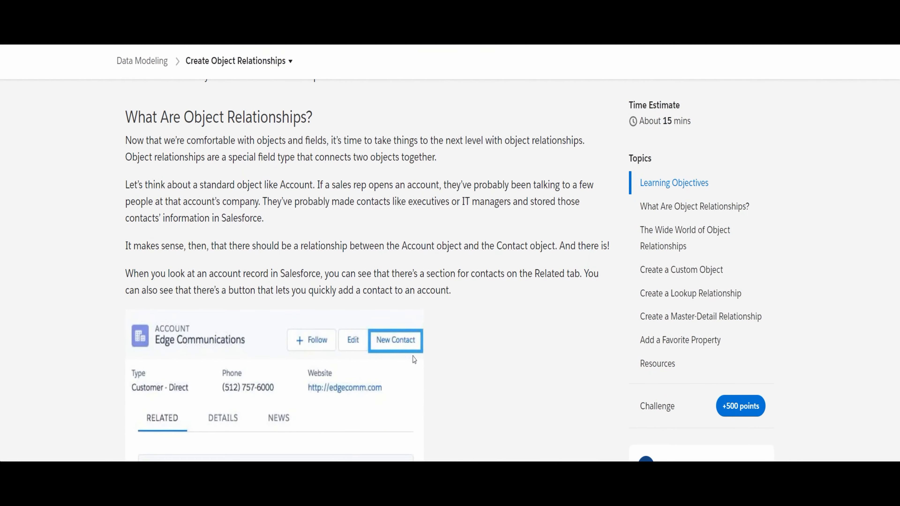
scroll(414, 359, "down", 19)
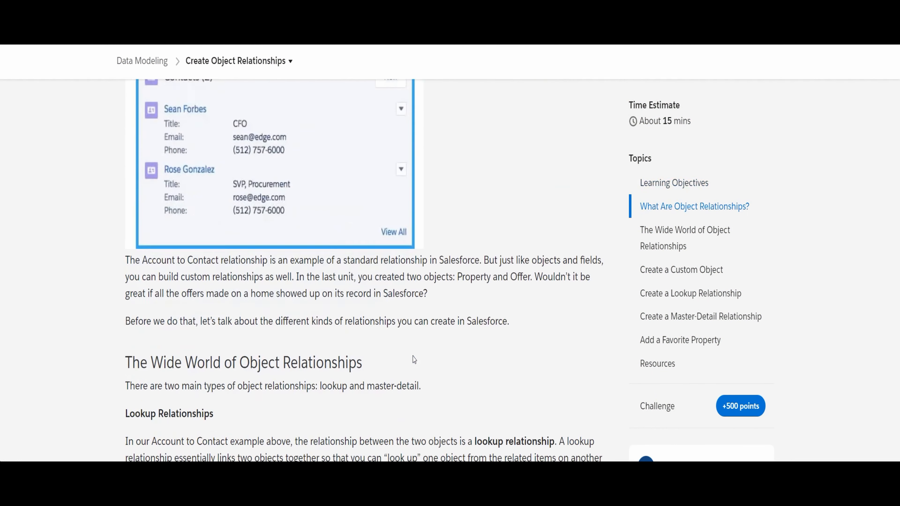
scroll(414, 359, "down", 15)
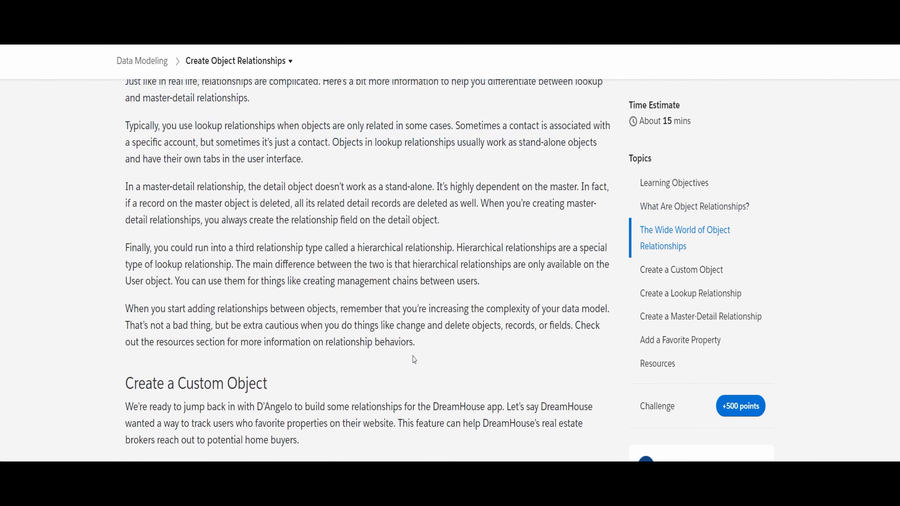
scroll(413, 355, "up", 5)
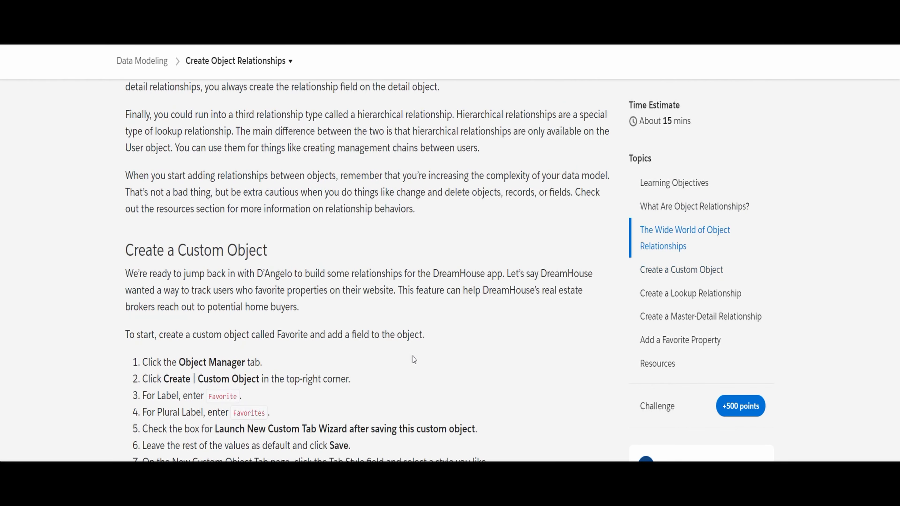
Review the instructions for the Favorite custom object, its lookup and master-detail relationships, and adding a favorite property
scroll(414, 359, "down", 4)
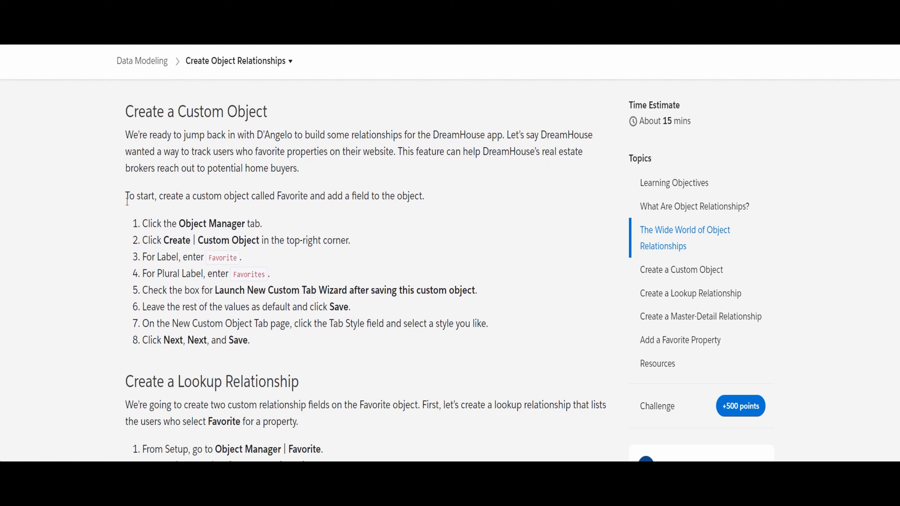
left_click_drag(164, 241, 246, 263)
left_click(232, 241)
scroll(266, 280, "down", 5)
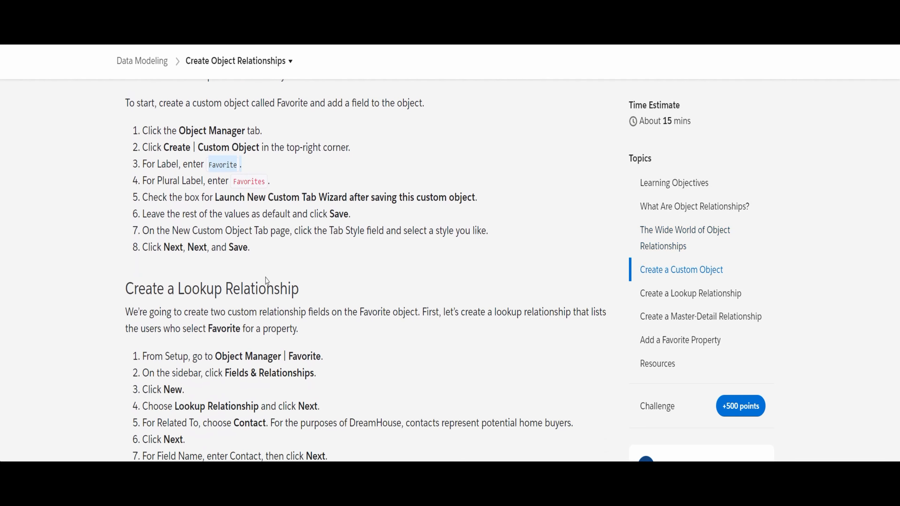
left_click_drag(176, 197, 311, 208)
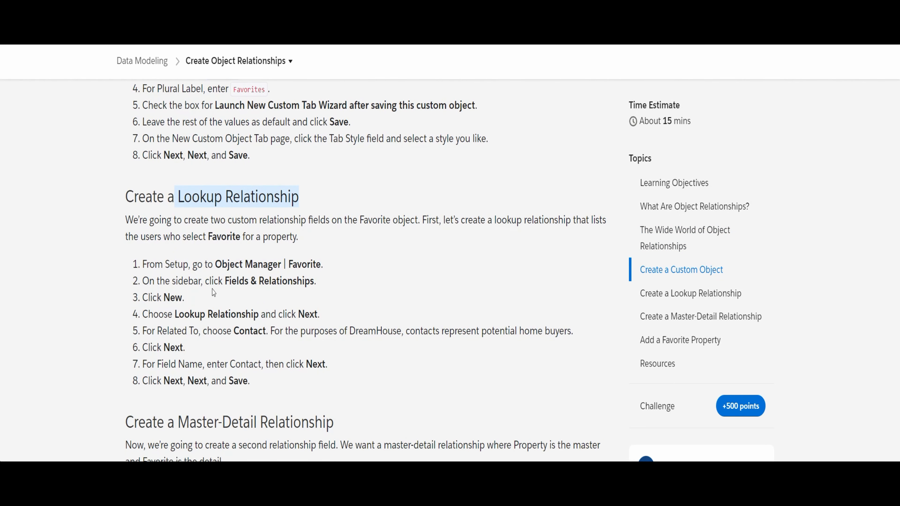
scroll(231, 338, "down", 3)
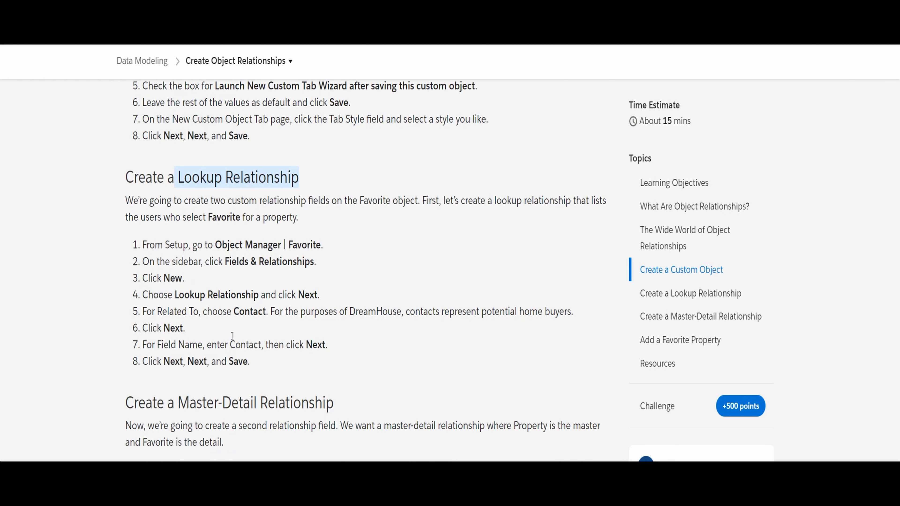
left_click_drag(230, 238, 273, 240)
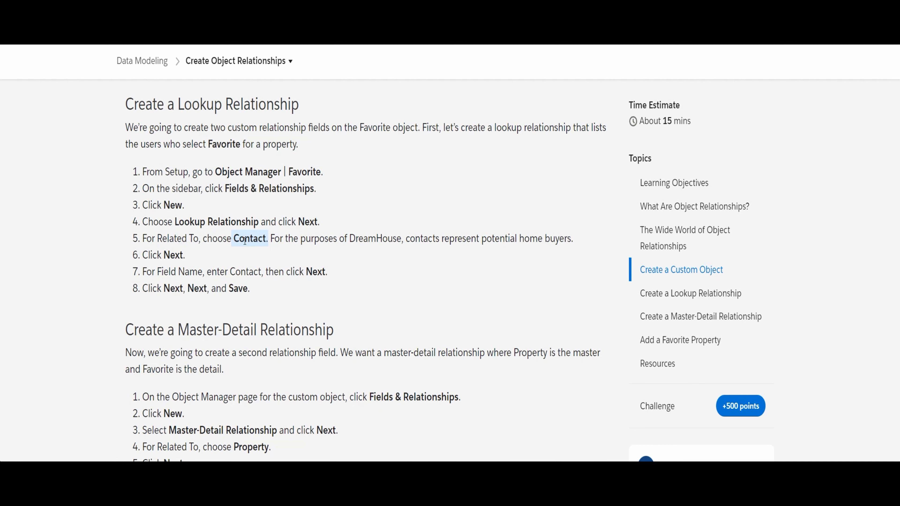
scroll(244, 241, "down", 5)
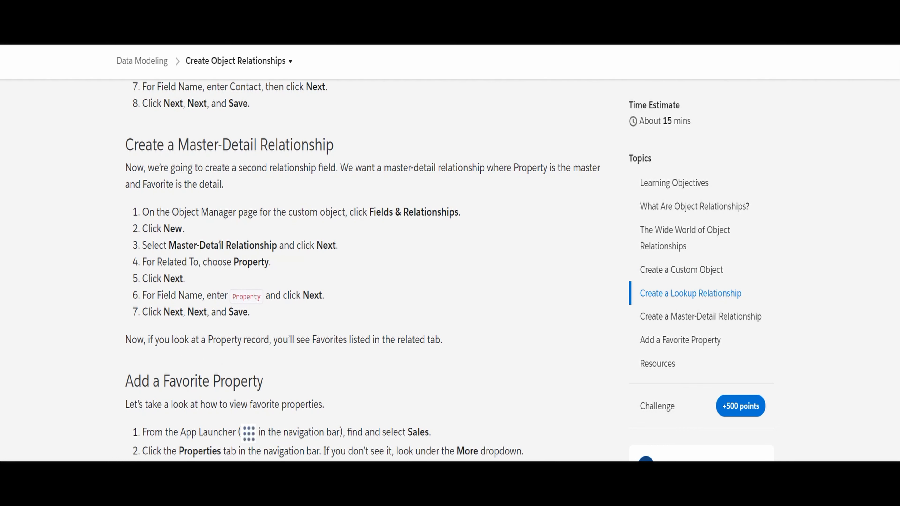
left_click_drag(170, 244, 273, 249)
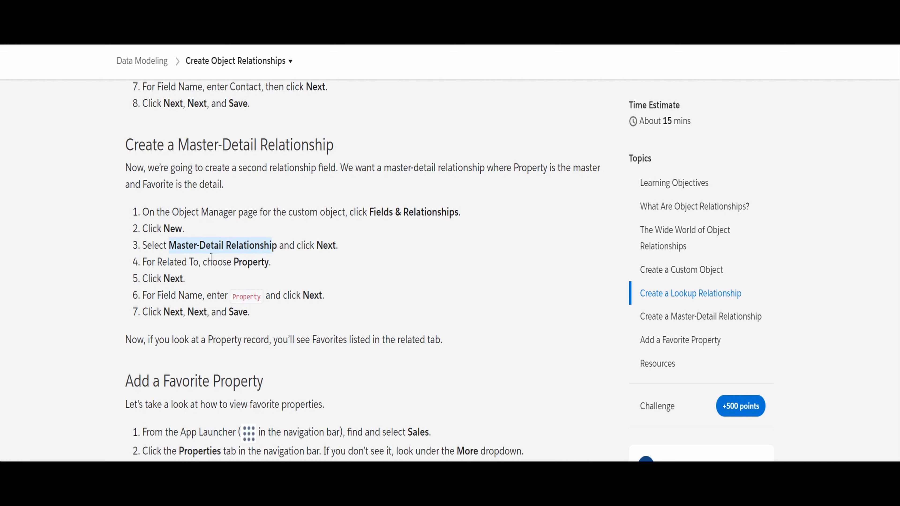
left_click_drag(235, 262, 268, 265)
left_click_drag(233, 297, 247, 298)
scroll(247, 300, "down", 5)
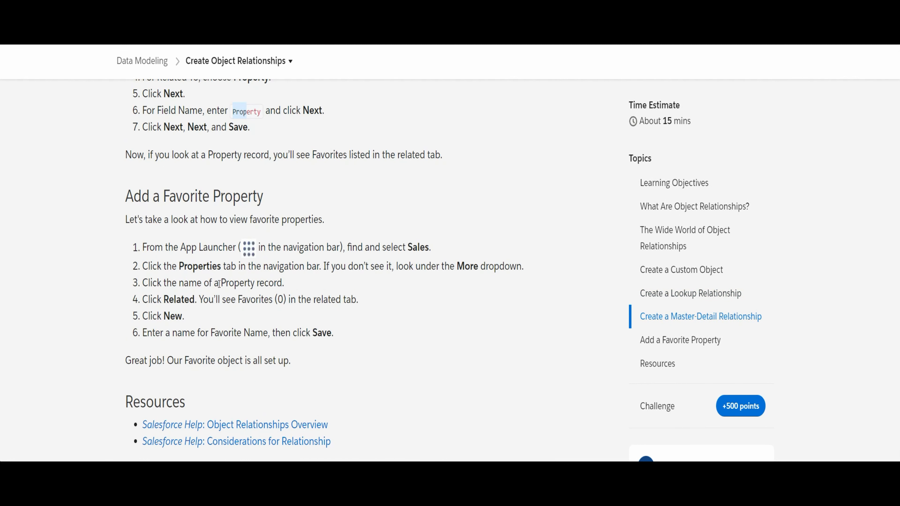
scroll(235, 294, "down", 13)
Examine the challenge requirements for the Master-Detail and Lookup fields on the Offer object
scroll(238, 294, "down", 12)
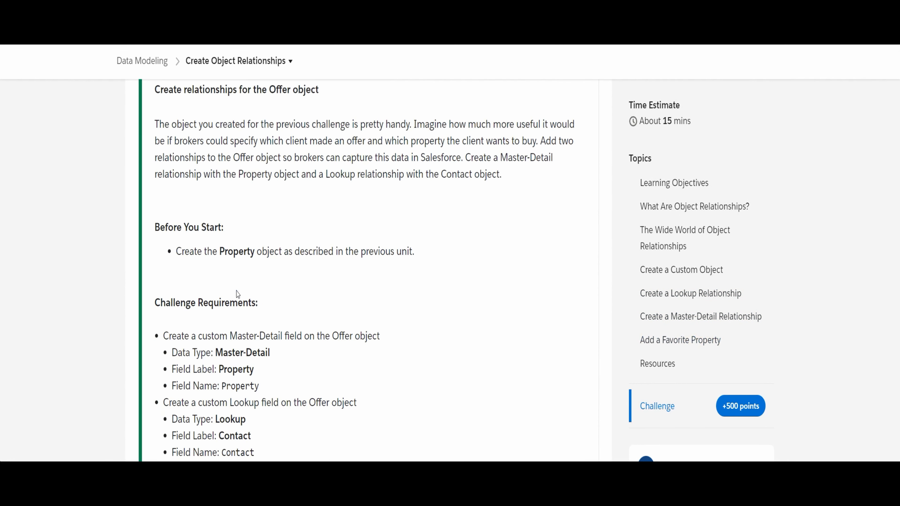
scroll(237, 293, "up", 3)
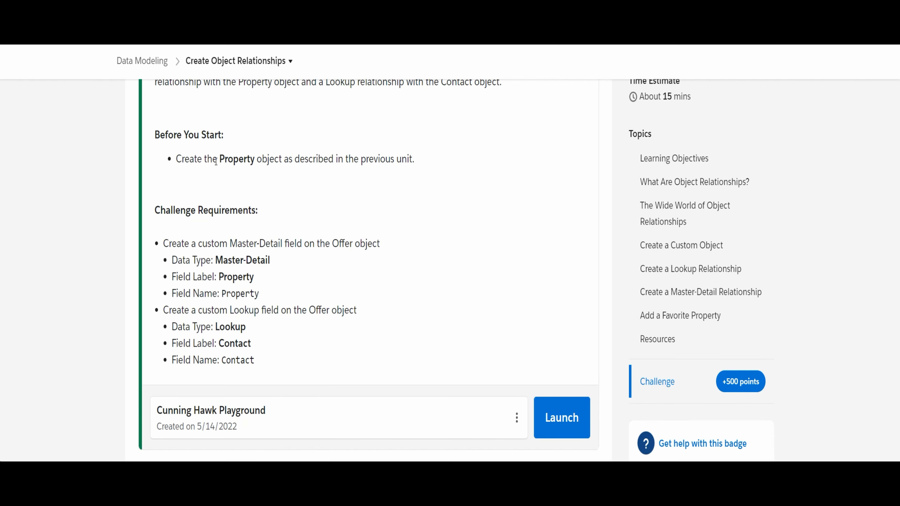
left_click_drag(224, 161, 264, 167)
scroll(288, 206, "up", 11)
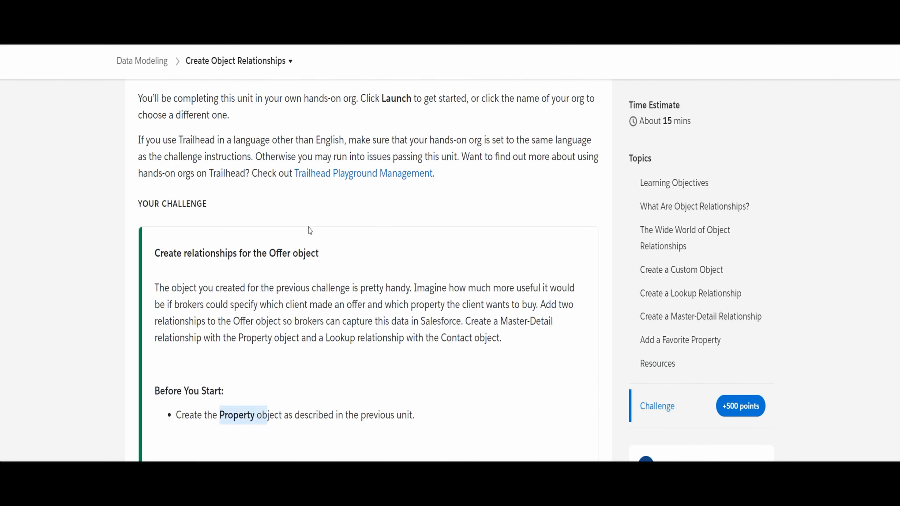
scroll(309, 230, "up", 20)
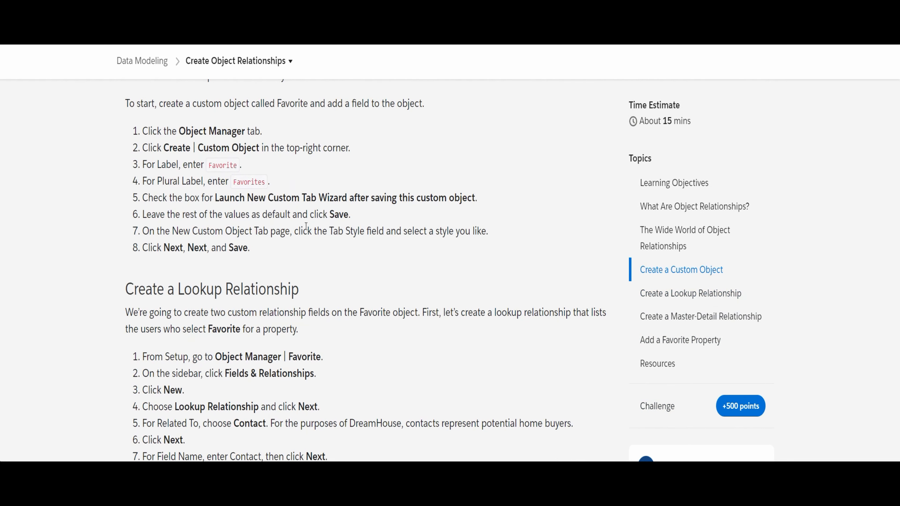
scroll(306, 226, "up", 4)
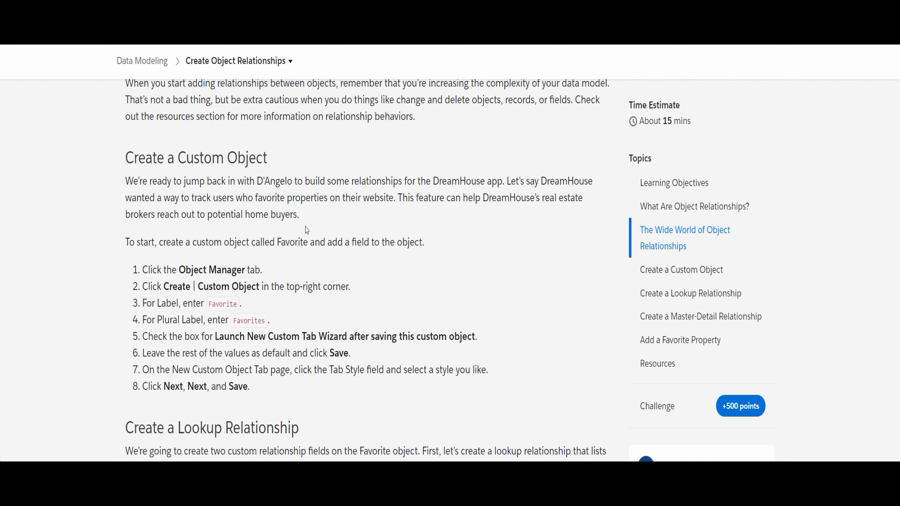
scroll(306, 227, "down", 20)
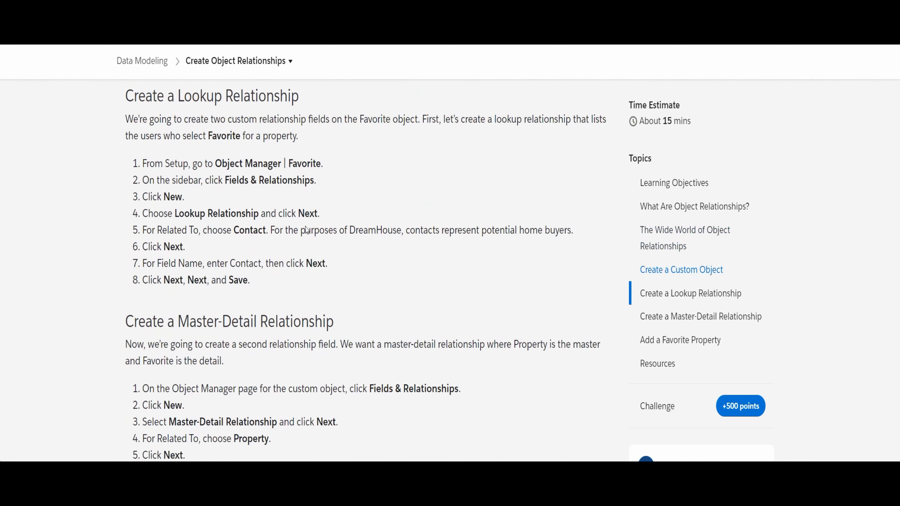
scroll(305, 227, "down", 6)
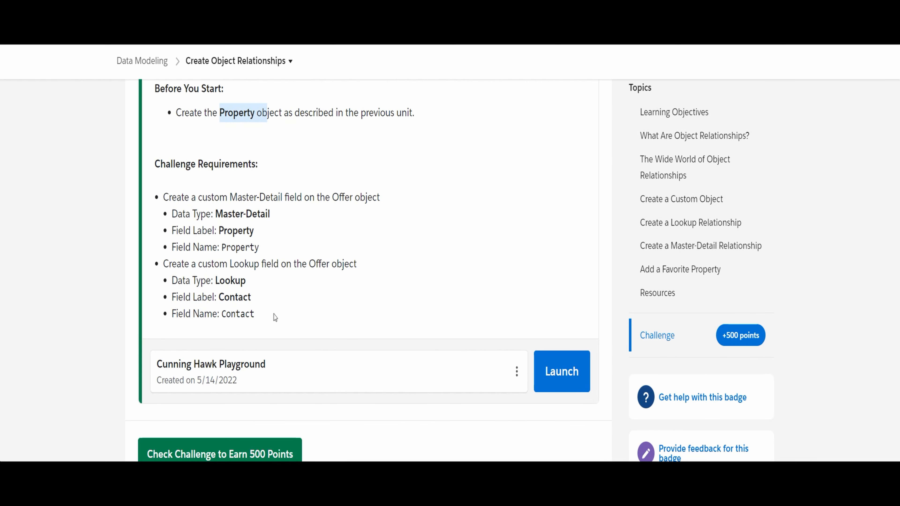
left_click_drag(163, 199, 309, 199)
left_click_drag(219, 214, 270, 215)
left_click_drag(340, 197, 370, 202)
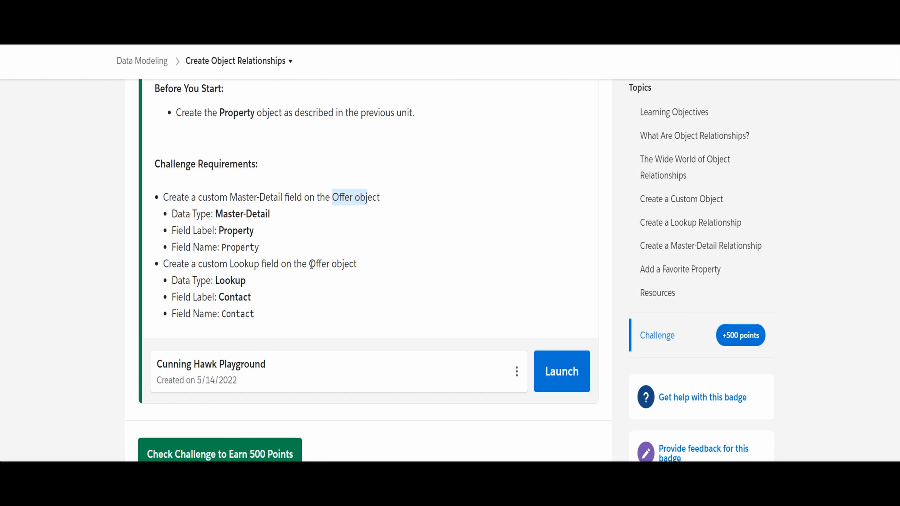
left_click_drag(311, 265, 162, 265)
Recheck the challenge description against the unit's custom object instructions
scroll(386, 270, "up", 8)
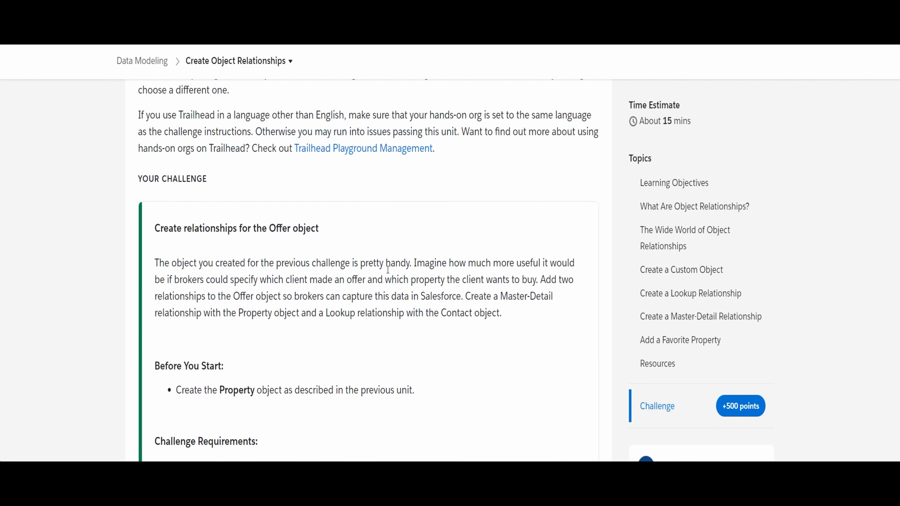
scroll(387, 270, "down", 8)
scroll(389, 273, "up", 8)
scroll(388, 271, "down", 3)
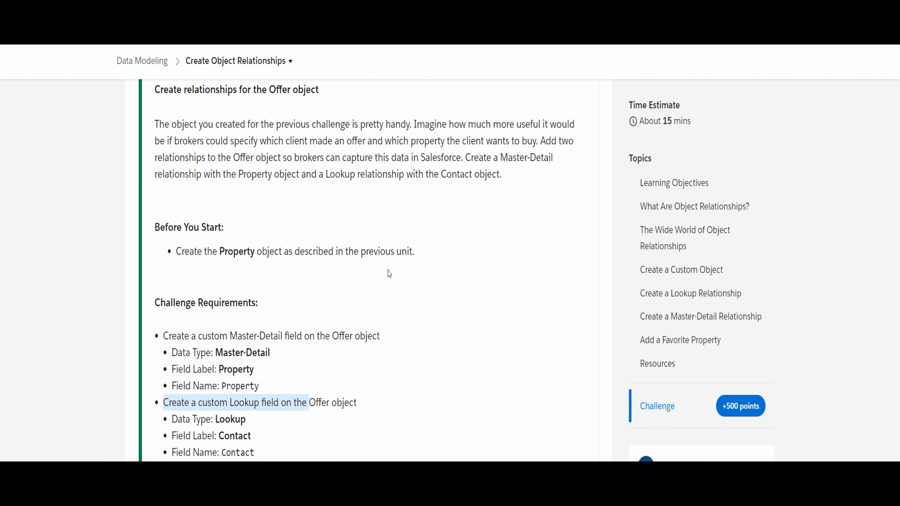
scroll(389, 273, "down", 2)
left_click(445, 280)
scroll(445, 280, "up", 20)
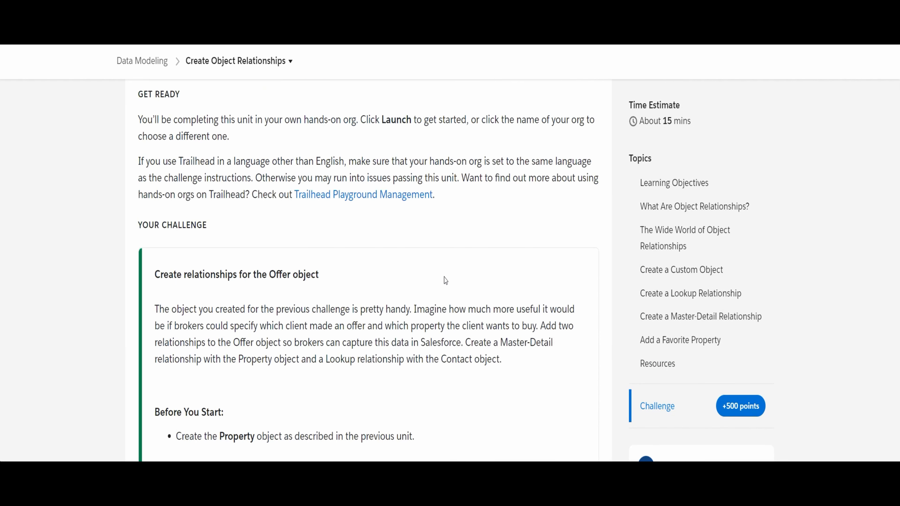
scroll(444, 278, "up", 10)
scroll(444, 278, "down", 9)
scroll(445, 277, "down", 2)
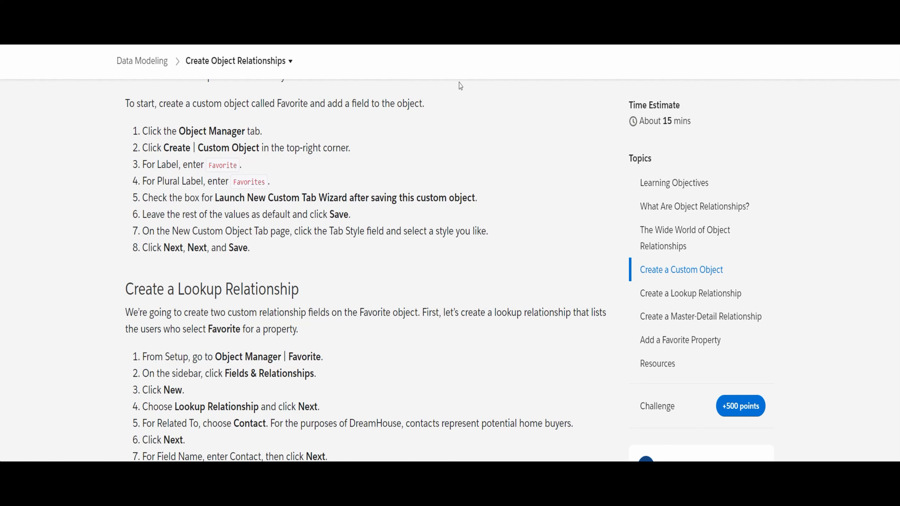
Place a second view of the unit side by side with the main window and launch the Cunning Hawk Playground
left_click_drag(899, 153, 656, 154)
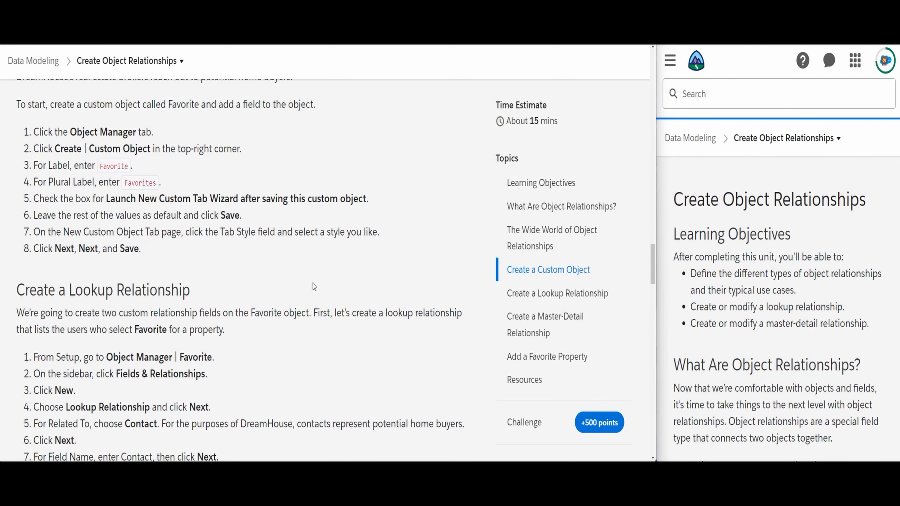
scroll(311, 288, "down", 15)
scroll(344, 335, "down", 10)
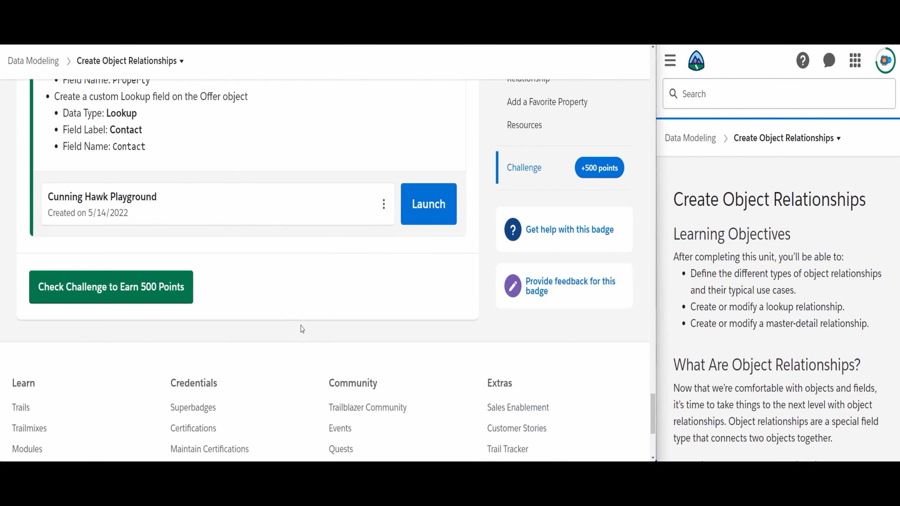
left_click(422, 207)
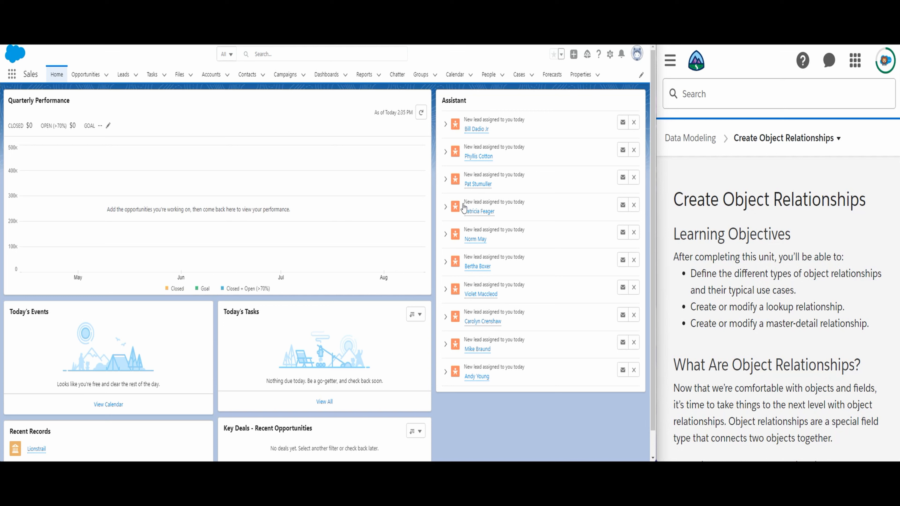
Open the Object Manager in the playground's Salesforce Setup
left_click(609, 55)
left_click(581, 79)
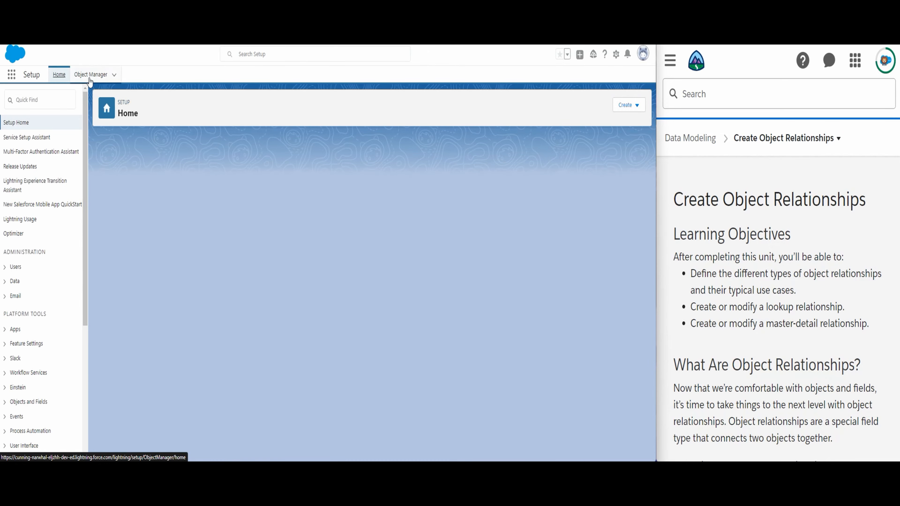
left_click(90, 79)
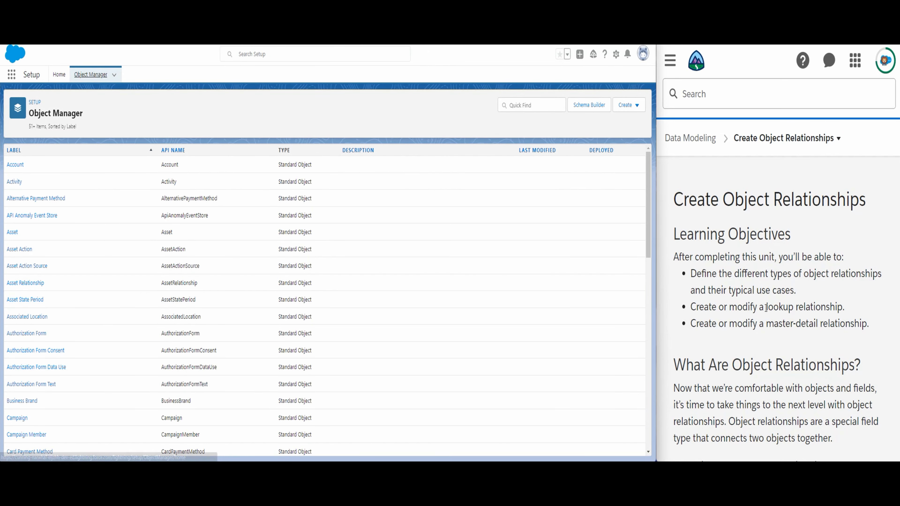
Start a new custom object in the Object Manager and set its label to Favorite
scroll(766, 308, "down", 20)
scroll(717, 311, "down", 15)
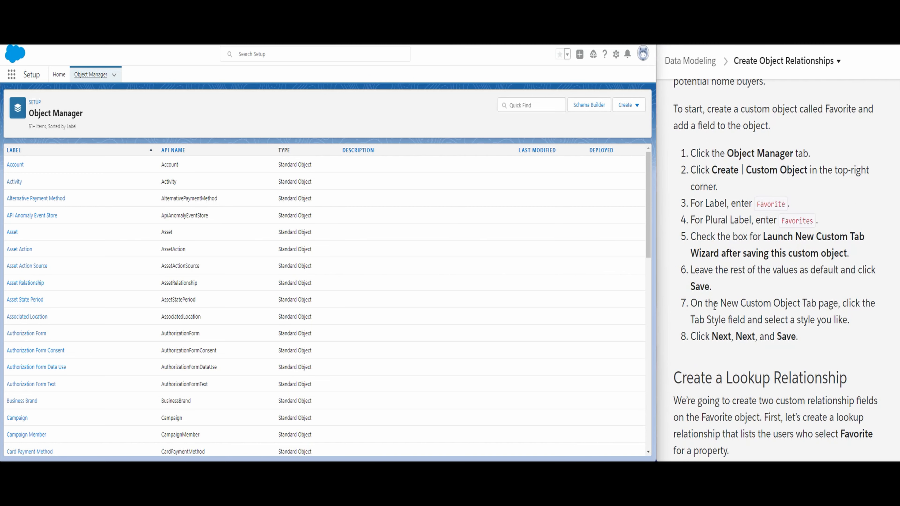
scroll(803, 201, "down", 1)
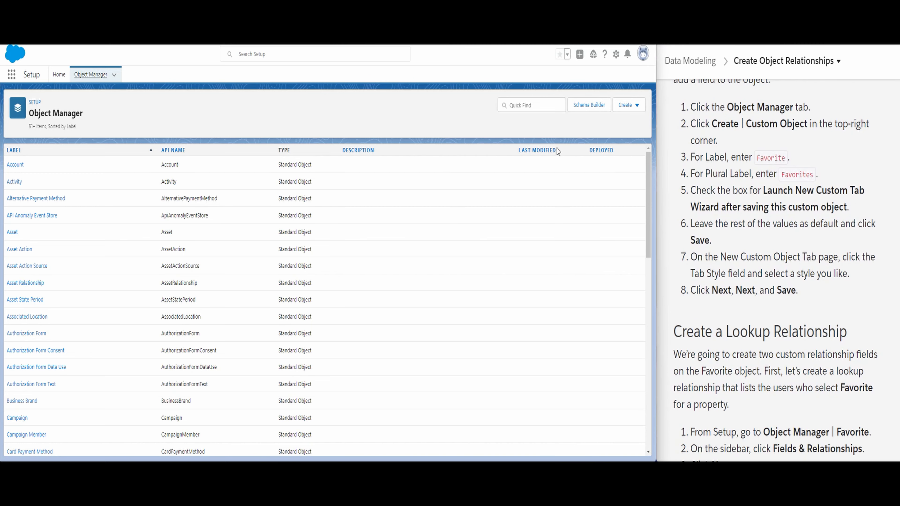
left_click(627, 105)
left_click(595, 130)
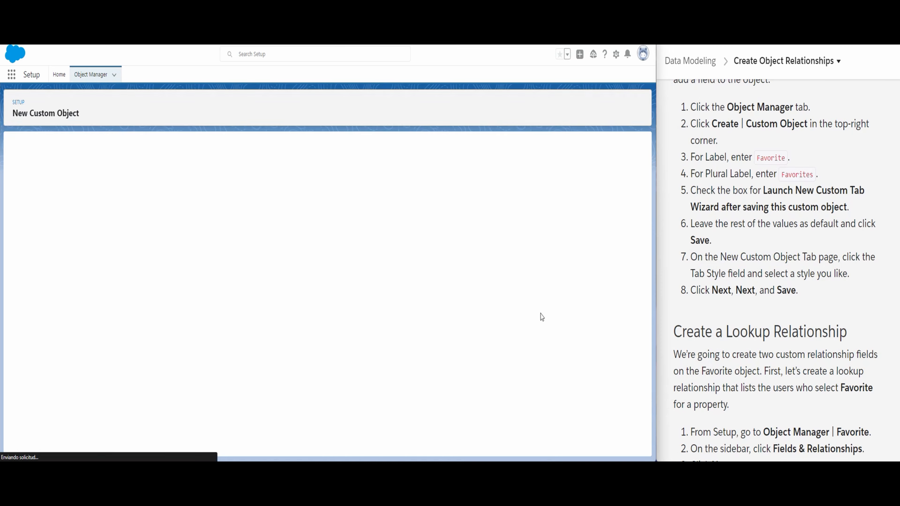
left_click(159, 222)
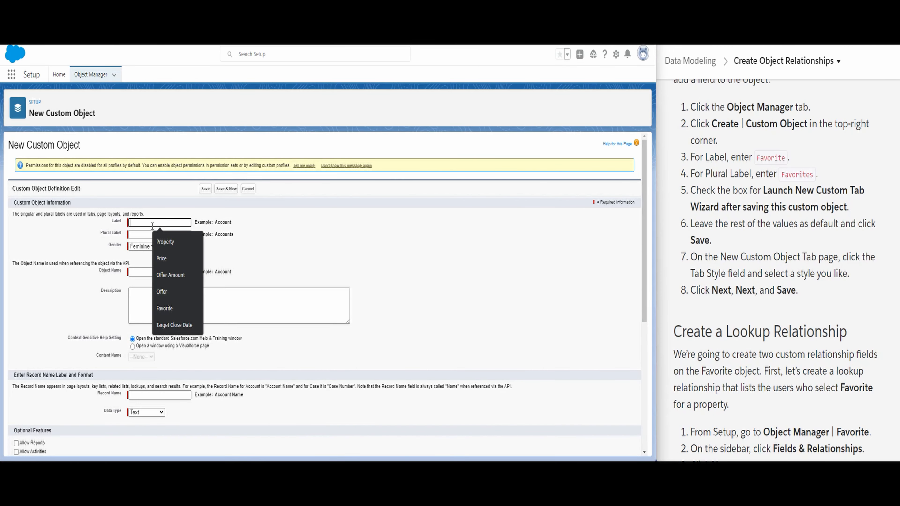
left_click(179, 309)
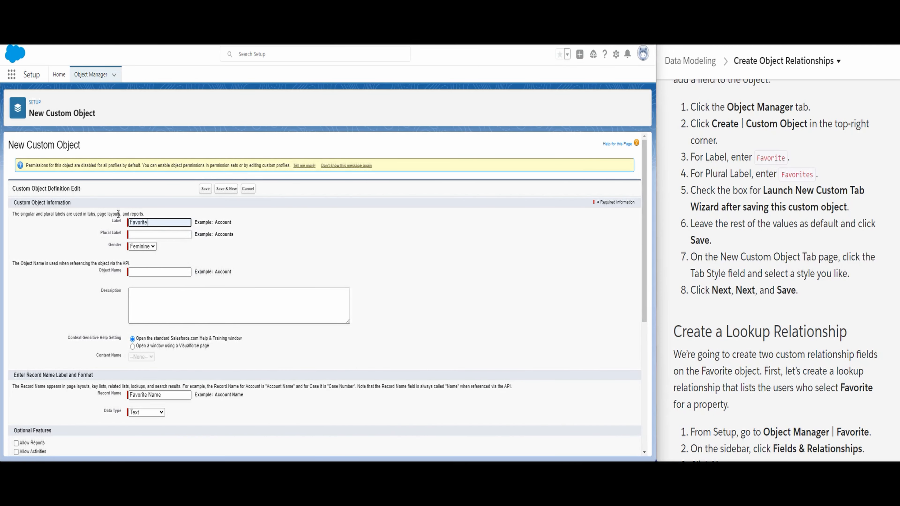
Set the new custom object's plural label to Favorites, as given in the unit's instructions
left_click_drag(811, 174, 783, 174)
key("ctrl+c")
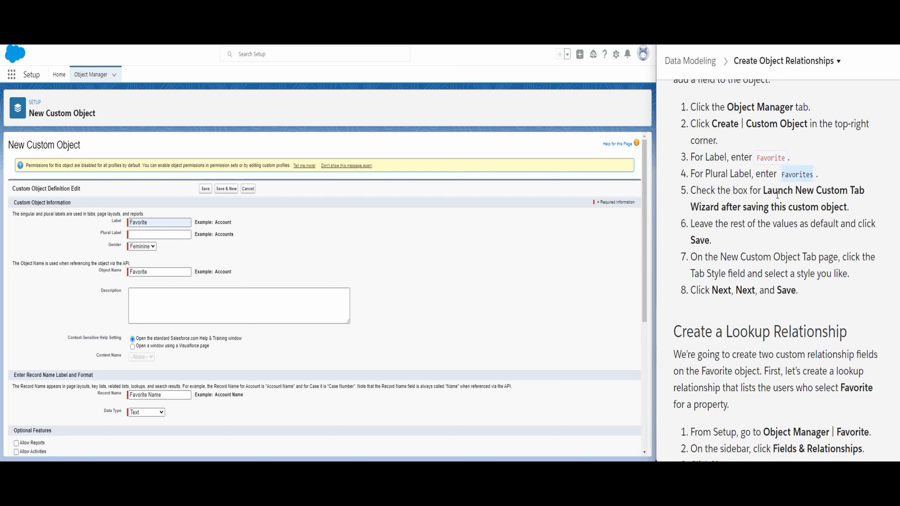
left_click(167, 234)
key("ctrl+v")
left_click(284, 256)
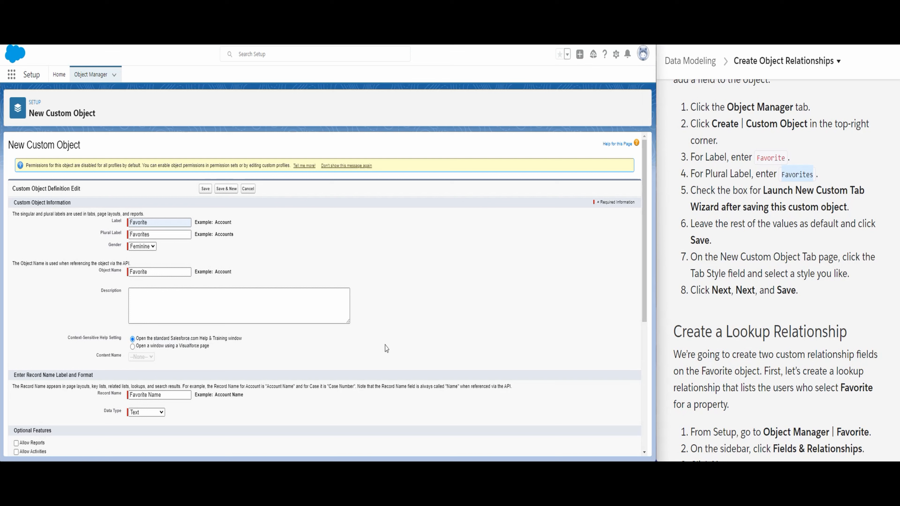
Enable launching the New Custom Tab Wizard after saving and save the Favorite object with the other defaults
left_click_drag(763, 193, 845, 209)
left_click(851, 215)
scroll(275, 333, "down", 5)
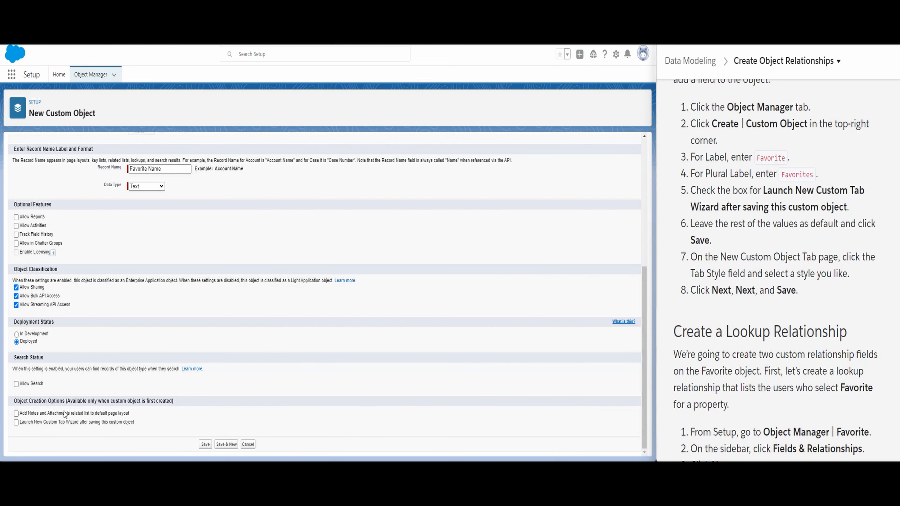
left_click(17, 422)
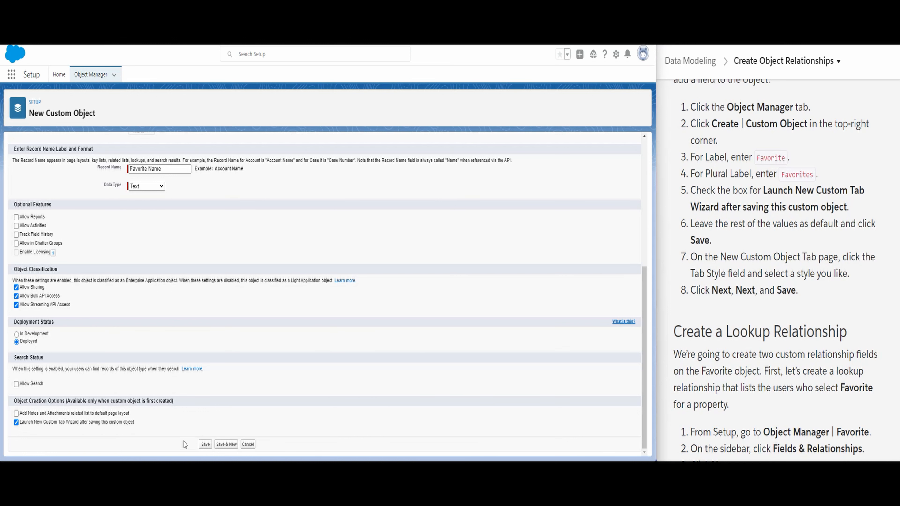
left_click(205, 445)
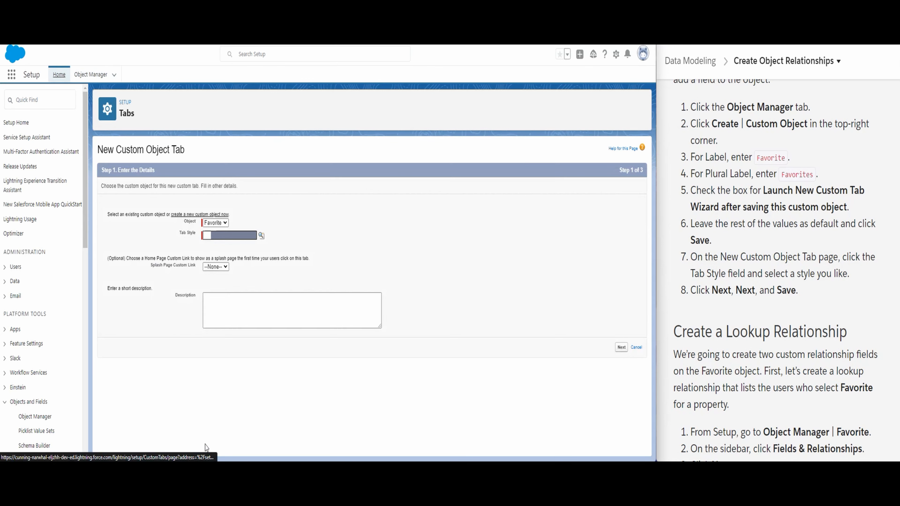
Choose the Apple tab style for the Favorite object's custom tab
left_click(235, 236)
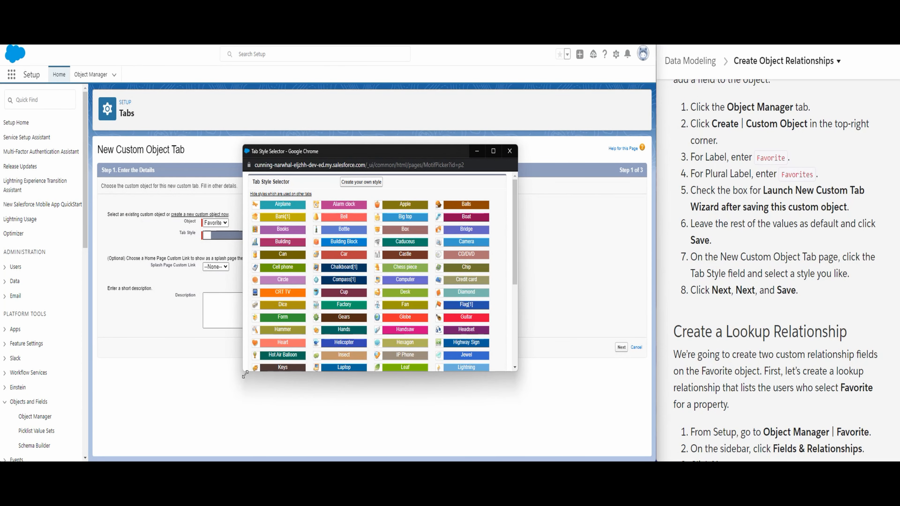
left_click_drag(244, 374, 111, 433)
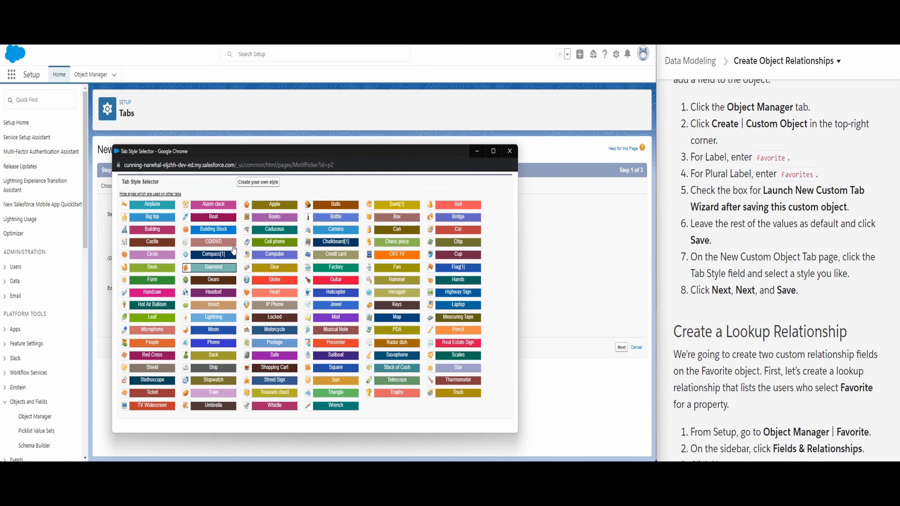
left_click(271, 208)
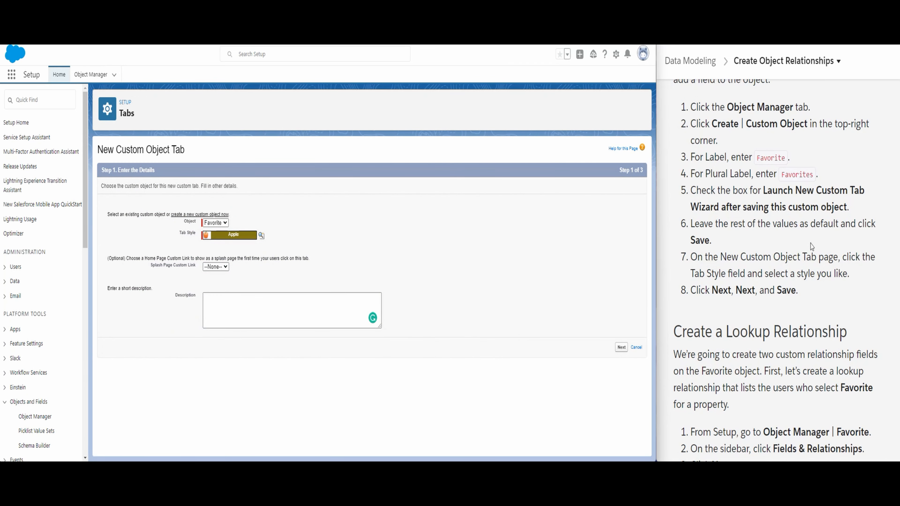
left_click_drag(712, 256, 814, 258)
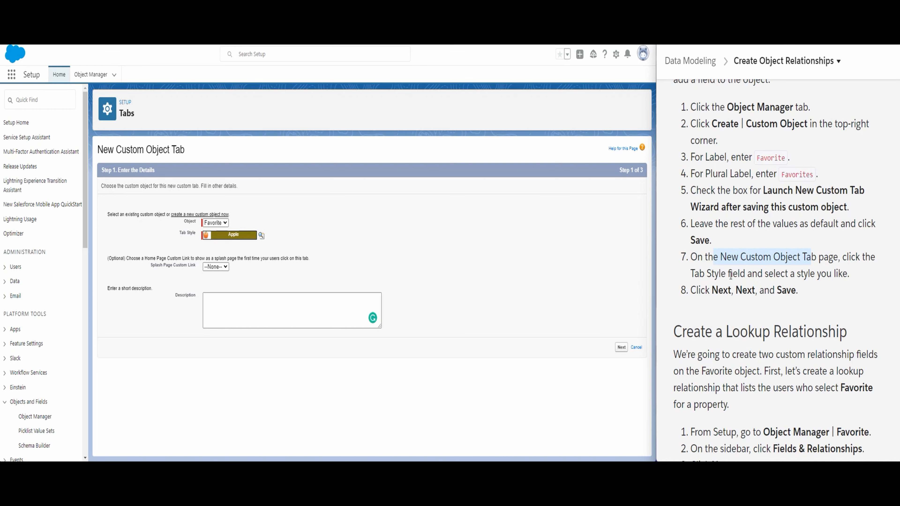
Keep the default profile visibility and custom app assignments for the Favorite tab and save it
left_click(621, 347)
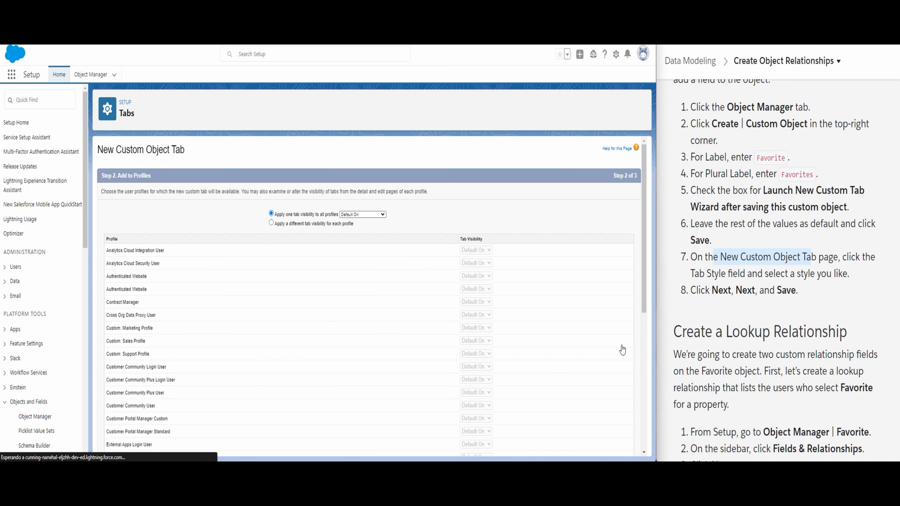
scroll(622, 350, "down", 6)
left_click(616, 445)
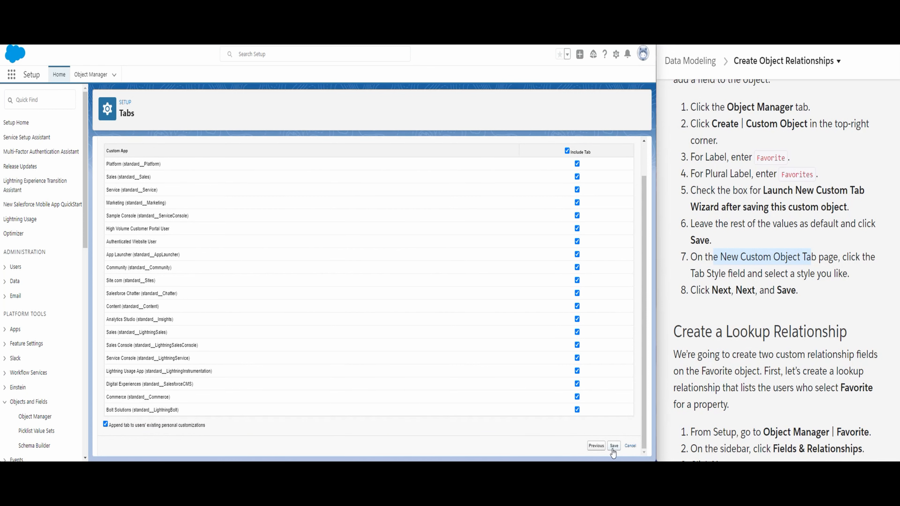
left_click(613, 447)
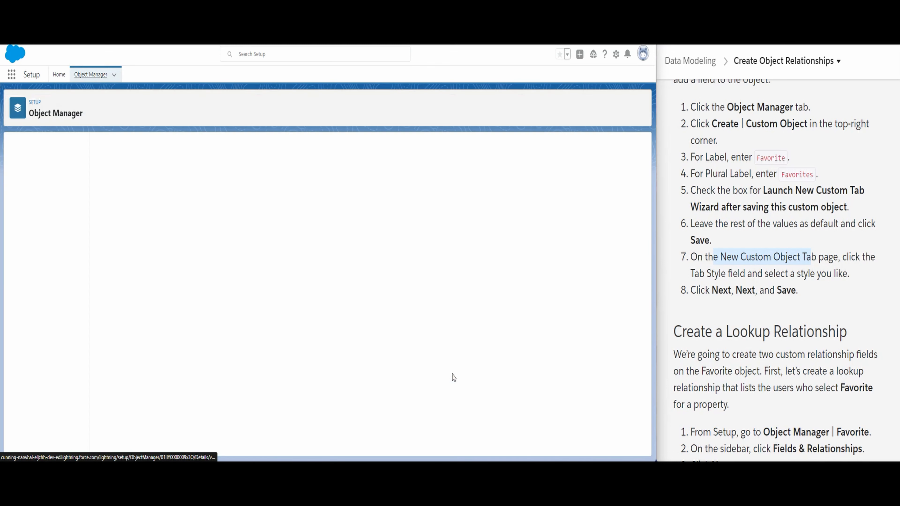
Start a new custom field on the Favorite object with the Lookup Relationship data type, following the unit's instructions
scroll(715, 365, "down", 5)
scroll(714, 365, "up", 8)
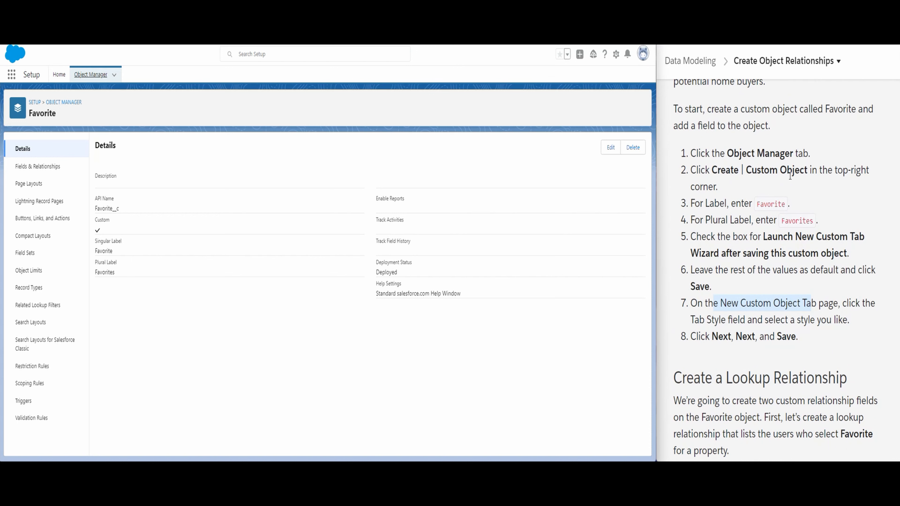
left_click_drag(746, 173, 798, 188)
scroll(757, 247, "down", 4)
scroll(757, 244, "down", 4)
left_click_drag(727, 101, 847, 103)
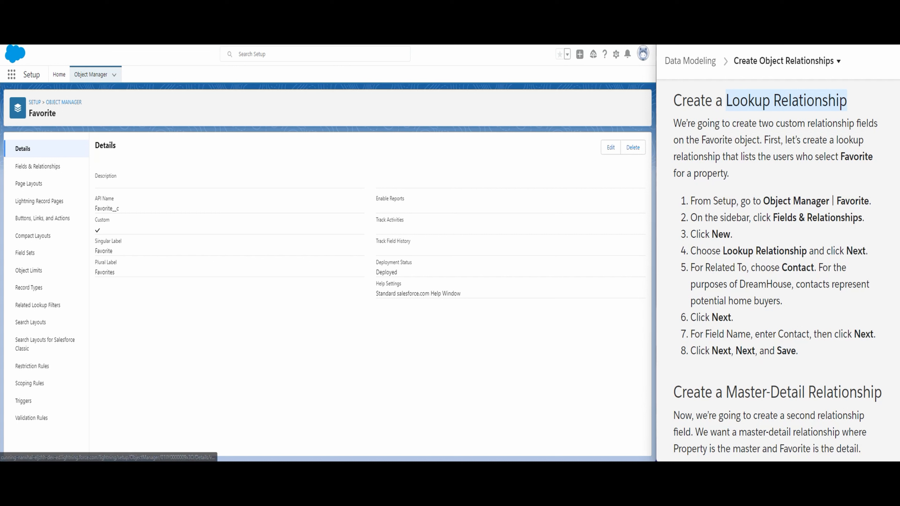
left_click(34, 167)
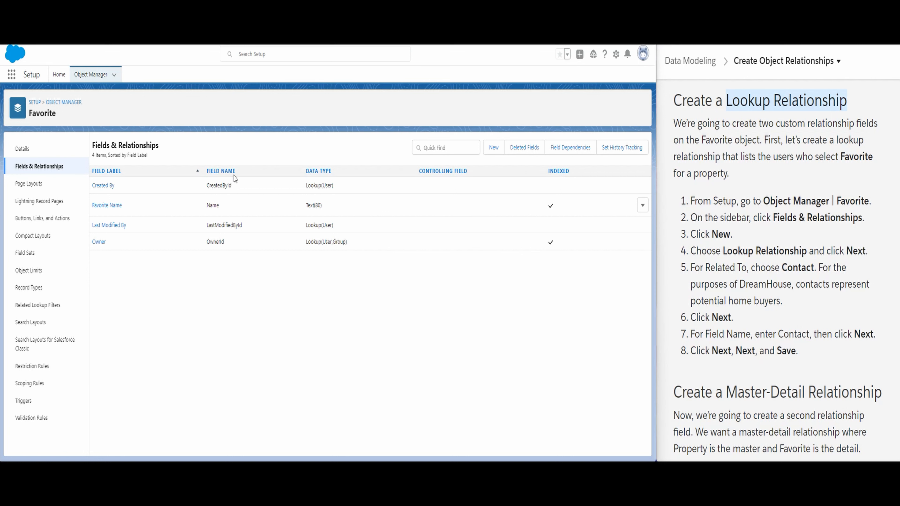
left_click(493, 147)
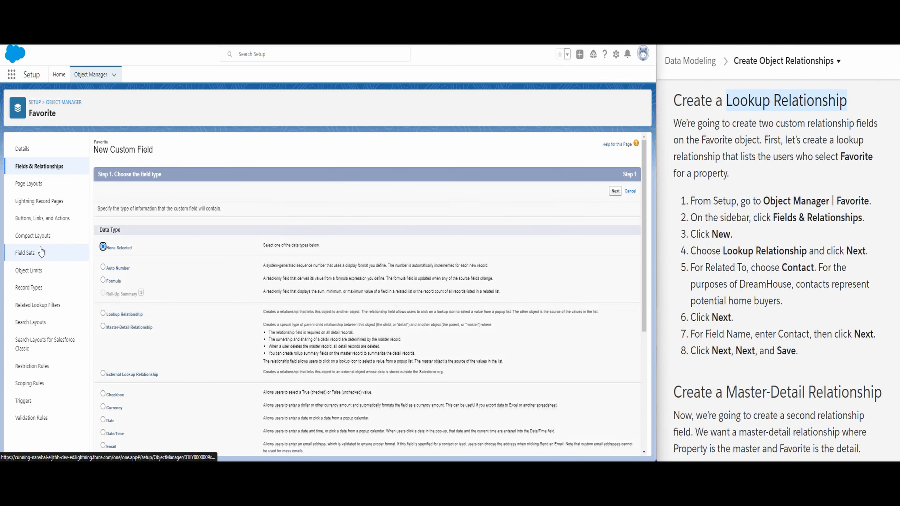
left_click(103, 313)
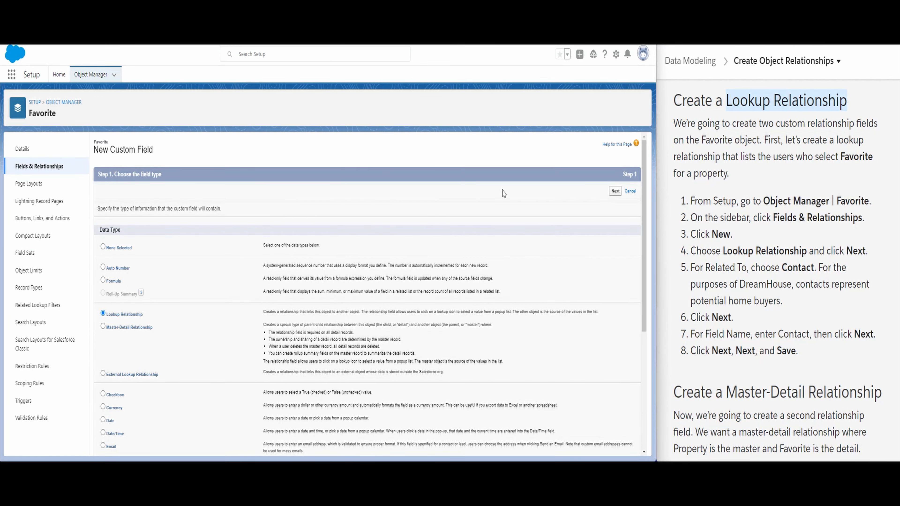
left_click(617, 192)
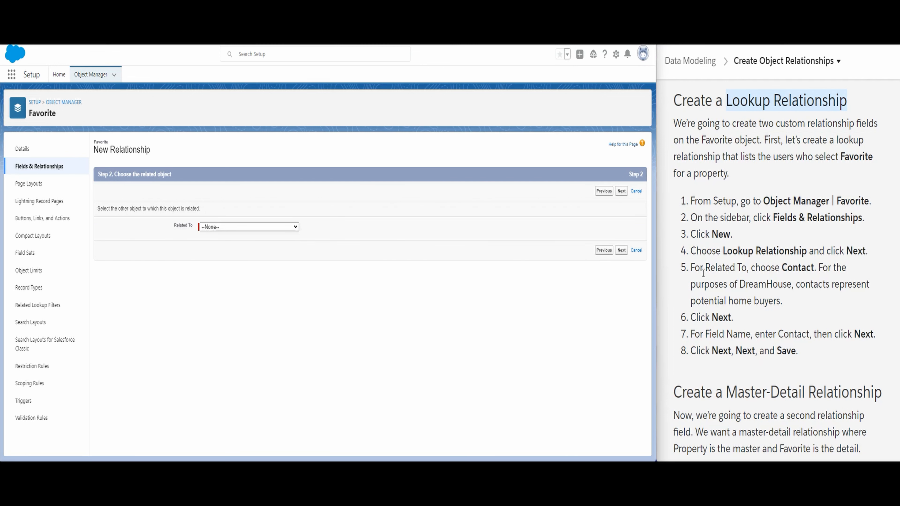
Set Contact as the related object of the new lookup relationship
left_click_drag(746, 268, 691, 272)
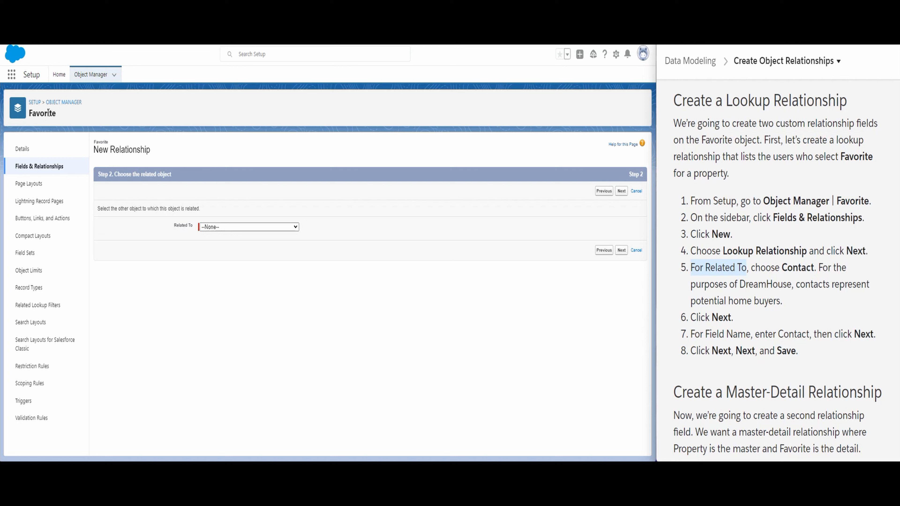
left_click(250, 227)
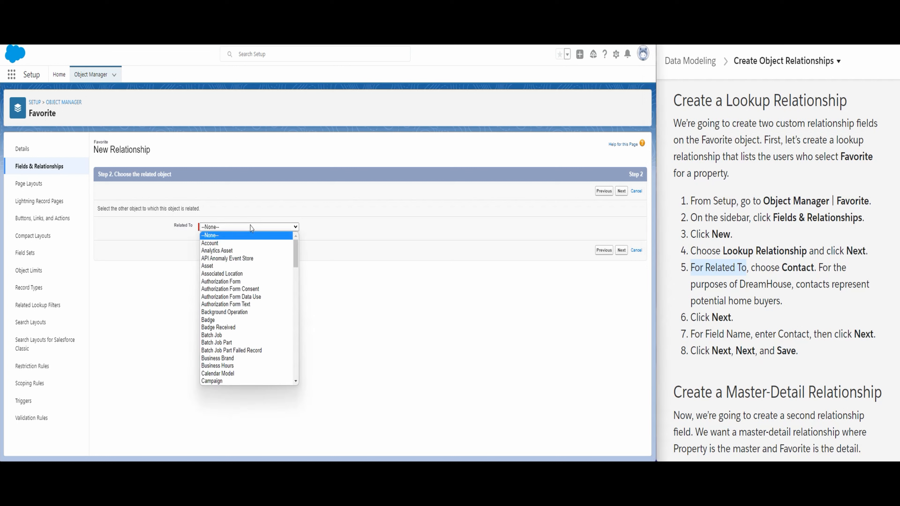
scroll(248, 330, "down", 10)
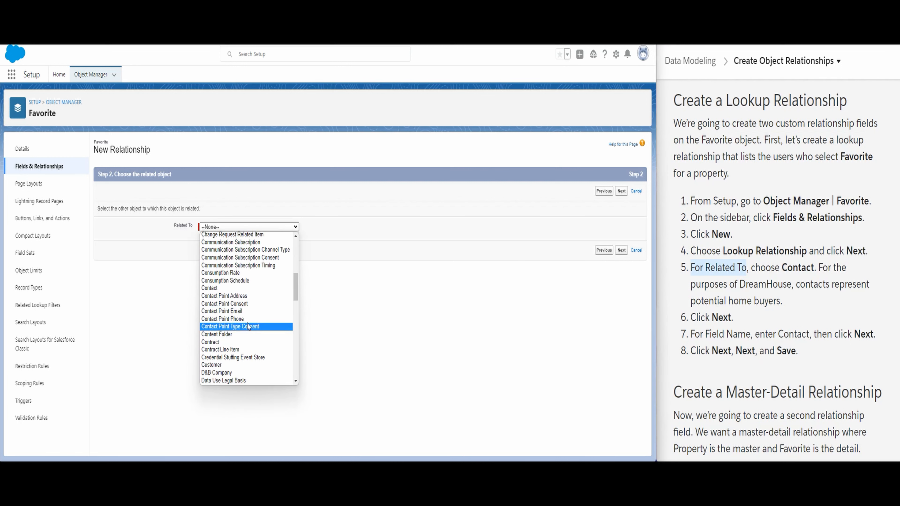
left_click(247, 288)
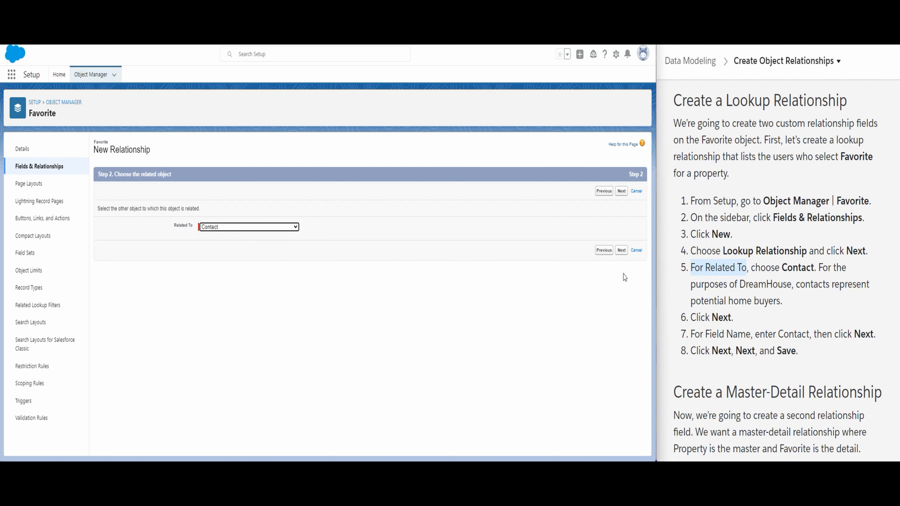
left_click(622, 250)
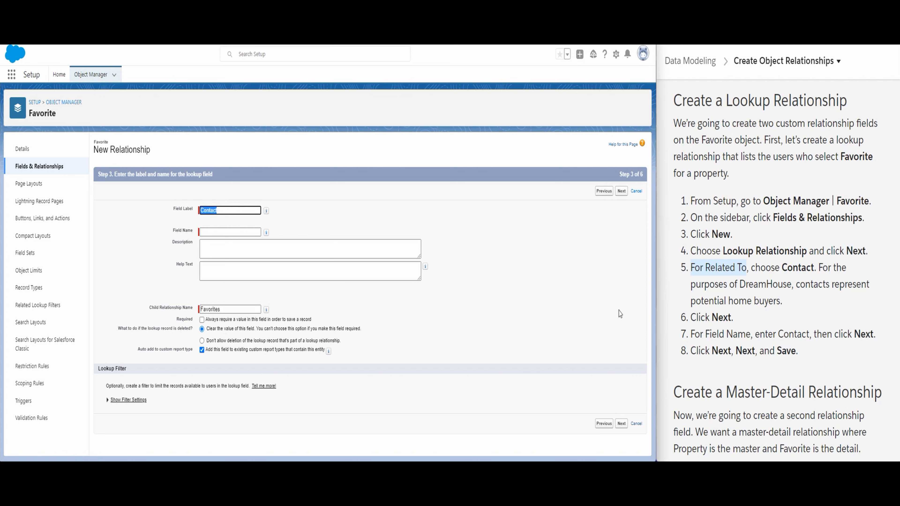
Accept Contact as the lookup's field name, keep the remaining defaults including Favorite Layout, and save the field
left_click(589, 305)
left_click(622, 424)
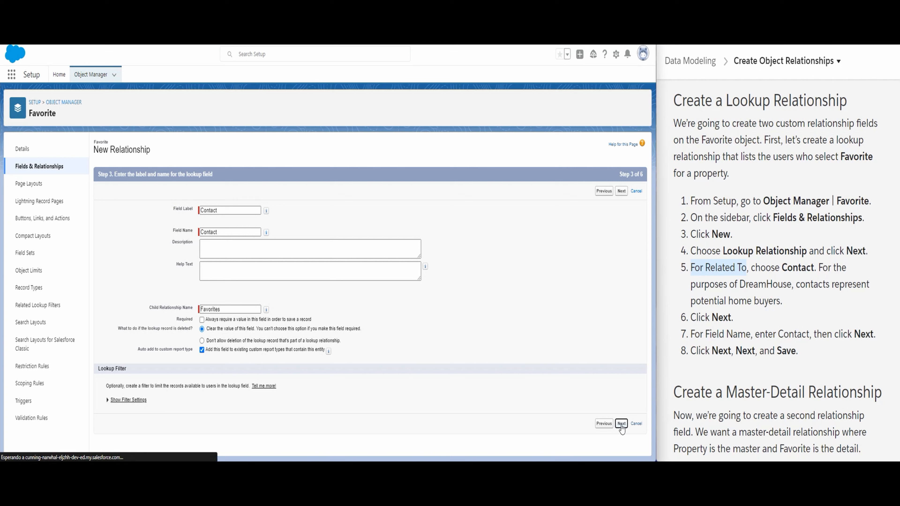
left_click(615, 192)
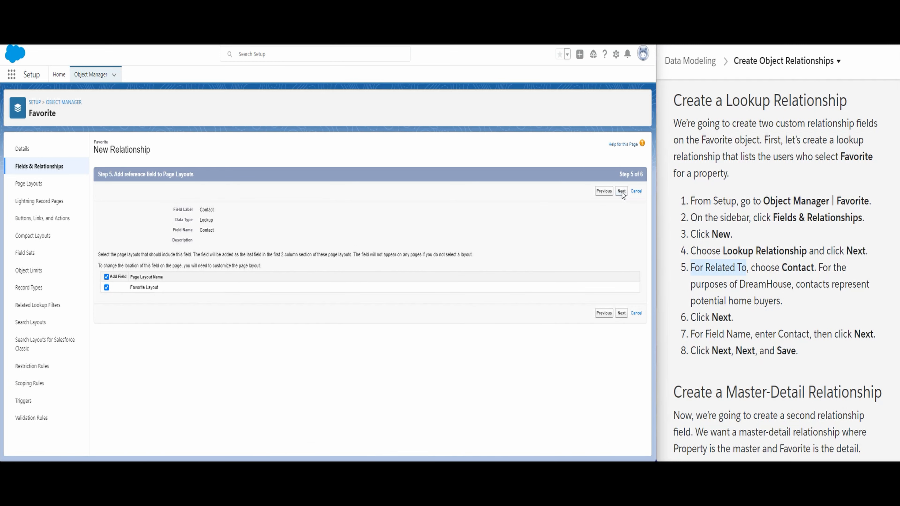
left_click(622, 192)
left_click(620, 192)
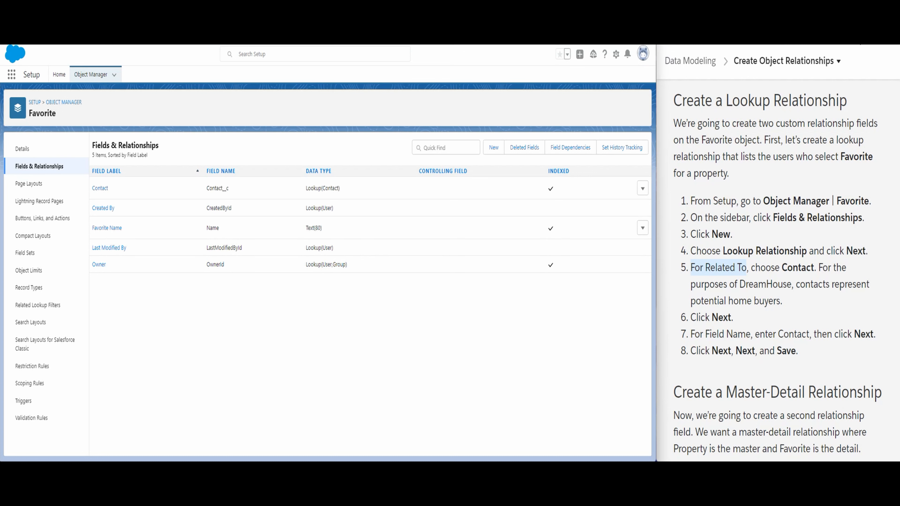
Review the unit's Master-Detail Relationship and Add a Favorite Property instructions, and recheck the Create a Custom Object section
scroll(739, 280, "down", 8)
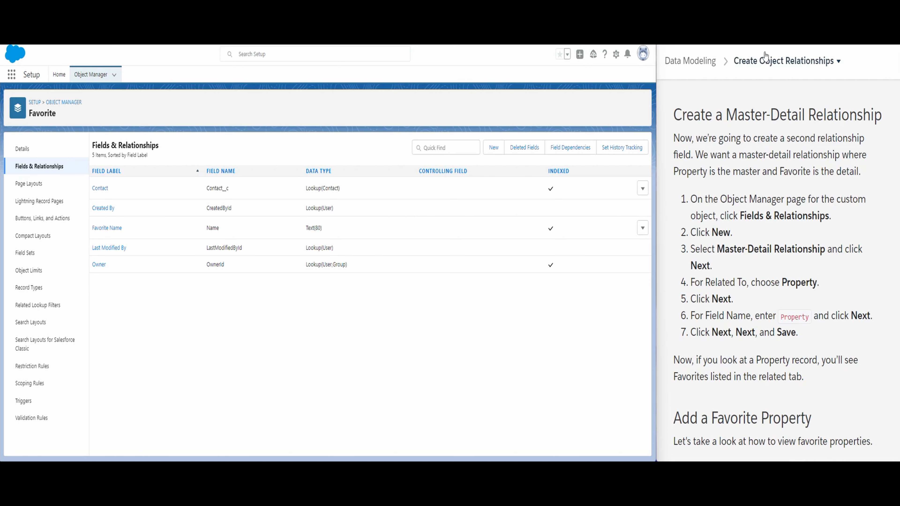
scroll(787, 172, "down", 5)
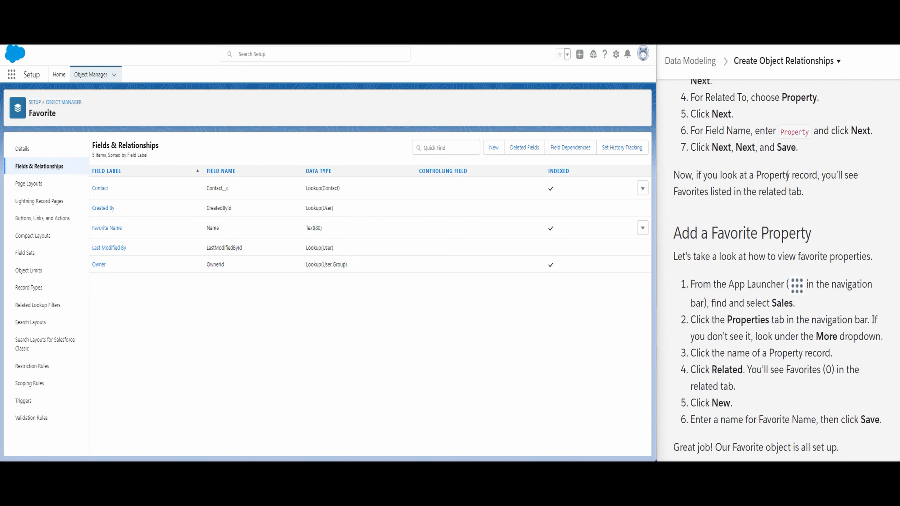
scroll(787, 173, "up", 15)
scroll(787, 174, "up", 6)
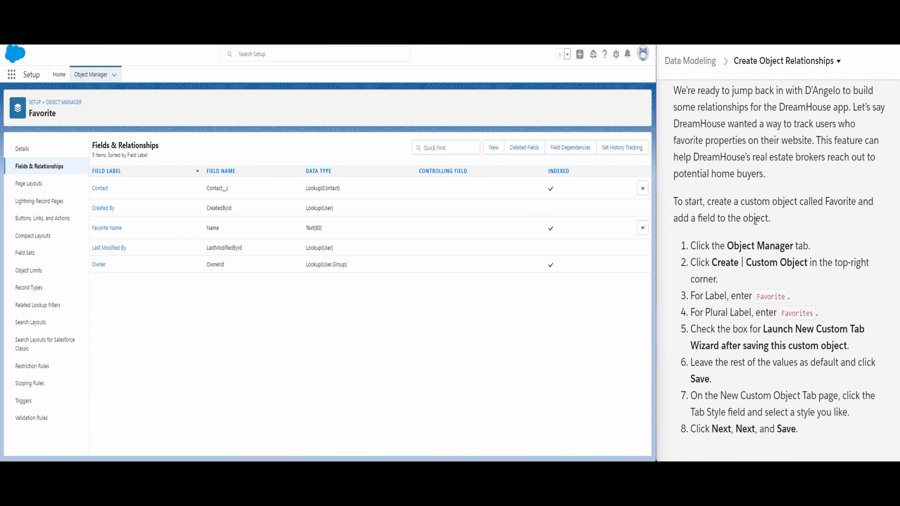
scroll(756, 221, "up", 2)
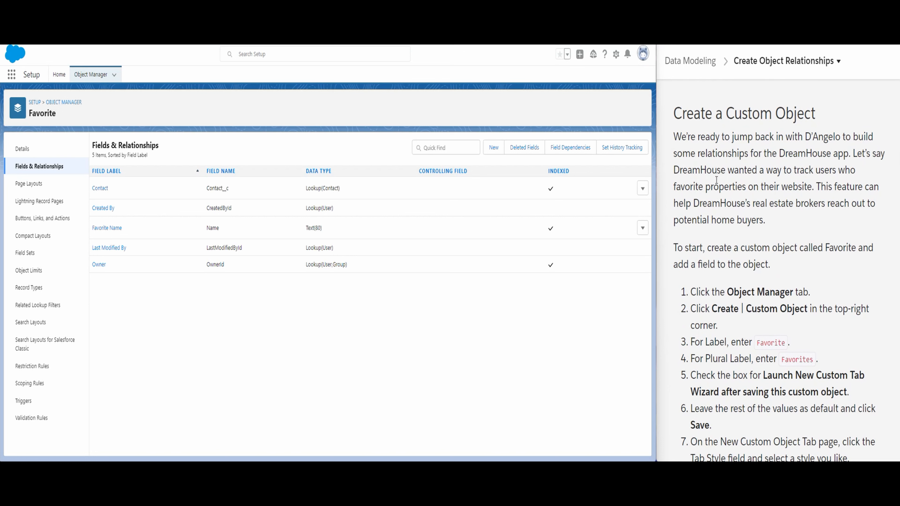
Review the unit's Create a Custom Object and Create a Lookup Relationship instructions, continuing to the Create a Master-Detail Relationship section
scroll(829, 171, "up", 2)
scroll(779, 198, "down", 4)
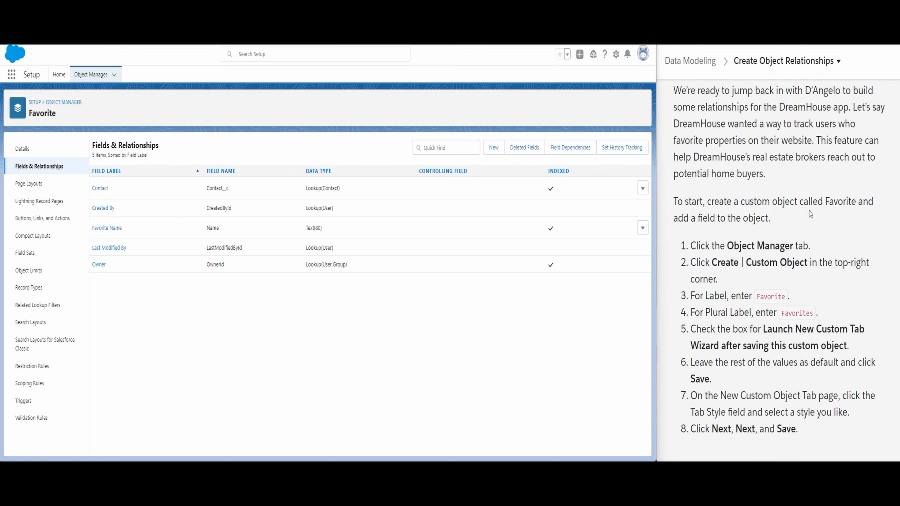
scroll(764, 237, "down", 3)
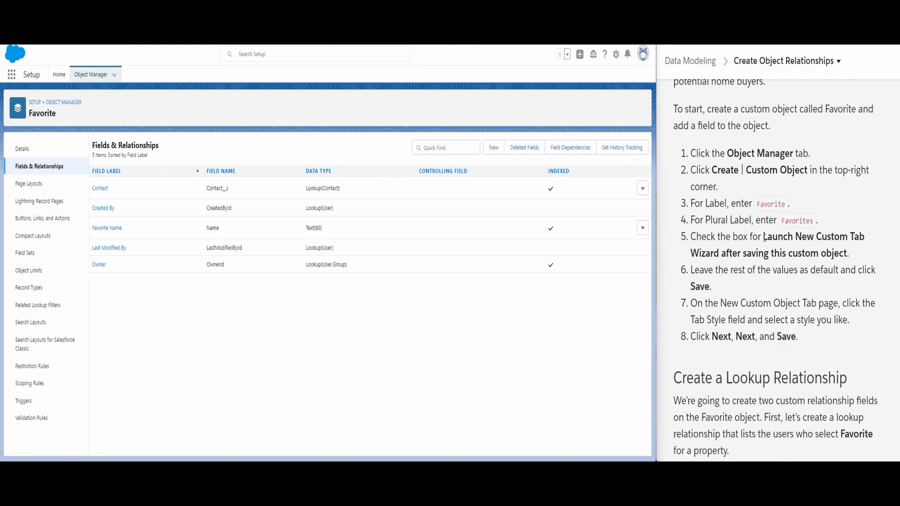
scroll(766, 258, "down", 4)
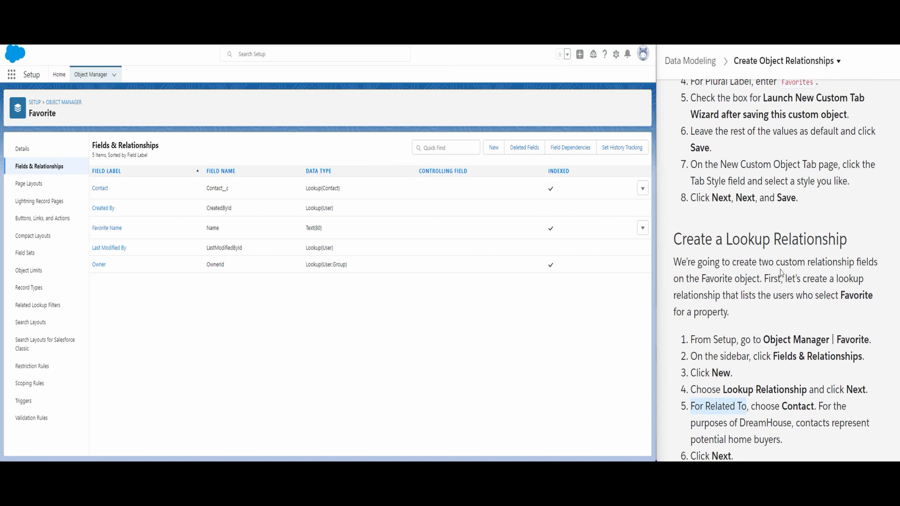
left_click_drag(736, 278, 703, 286)
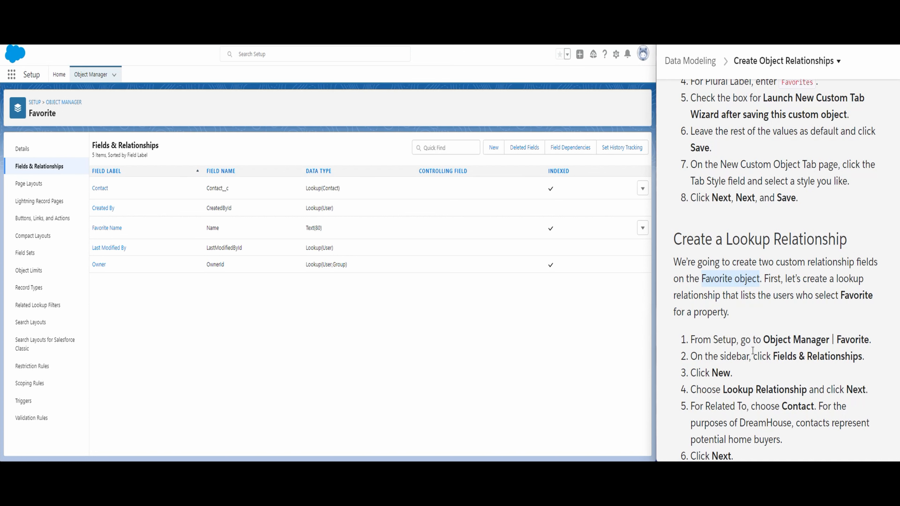
scroll(754, 354, "down", 4)
scroll(754, 355, "down", 5)
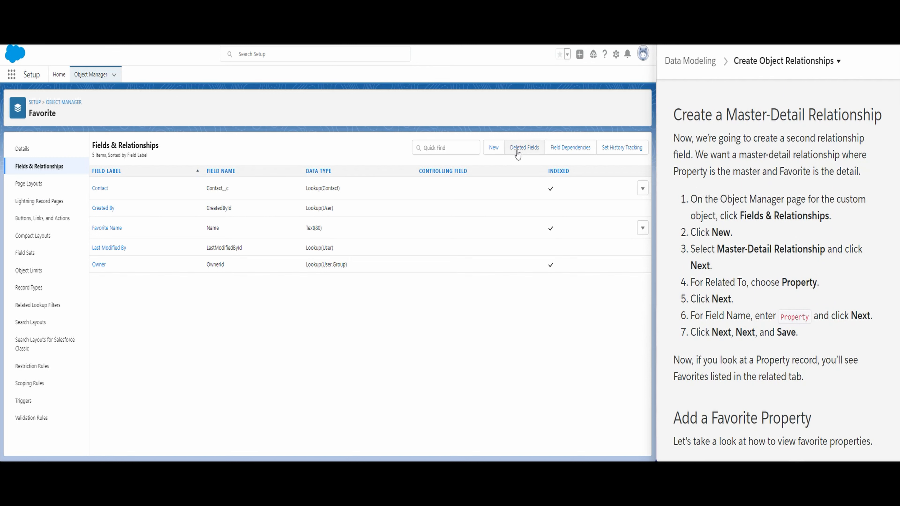
Start a new custom field on the Favorite object with the Master-Detail Relationship data type
left_click(496, 148)
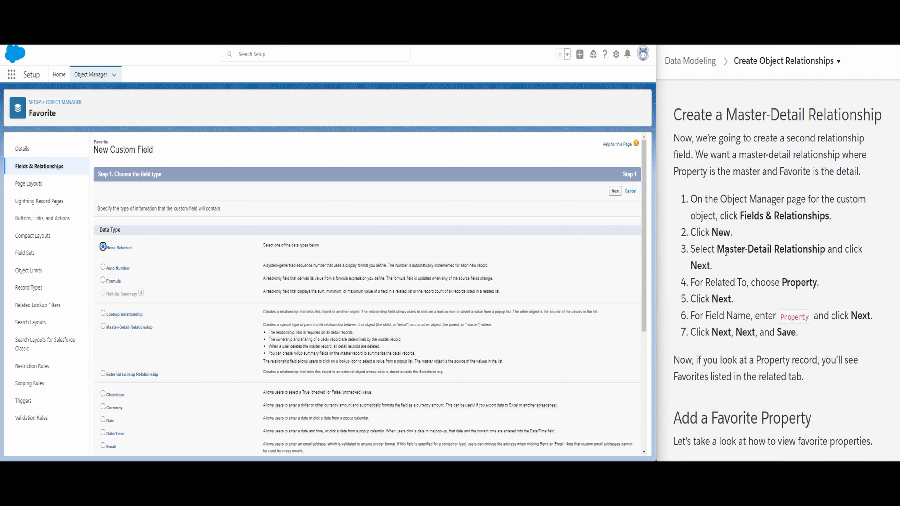
scroll(199, 326, "down", 1)
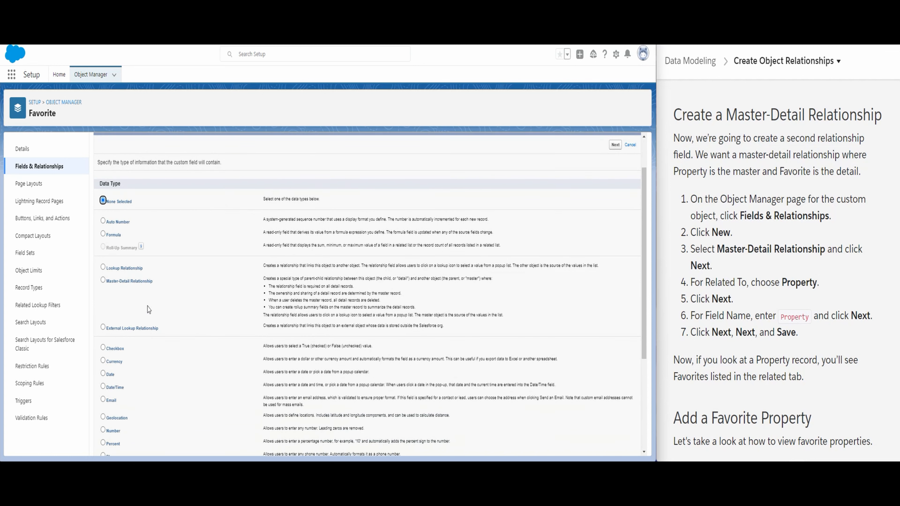
left_click(104, 281)
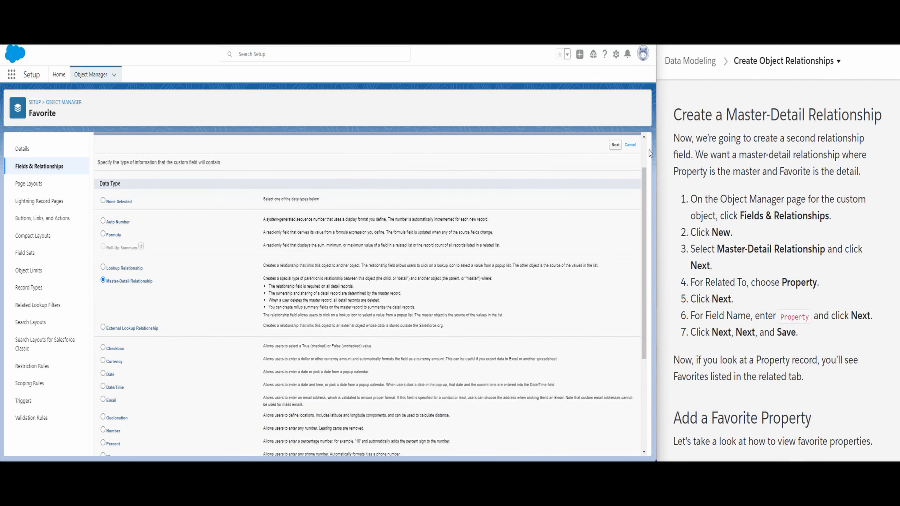
left_click(615, 146)
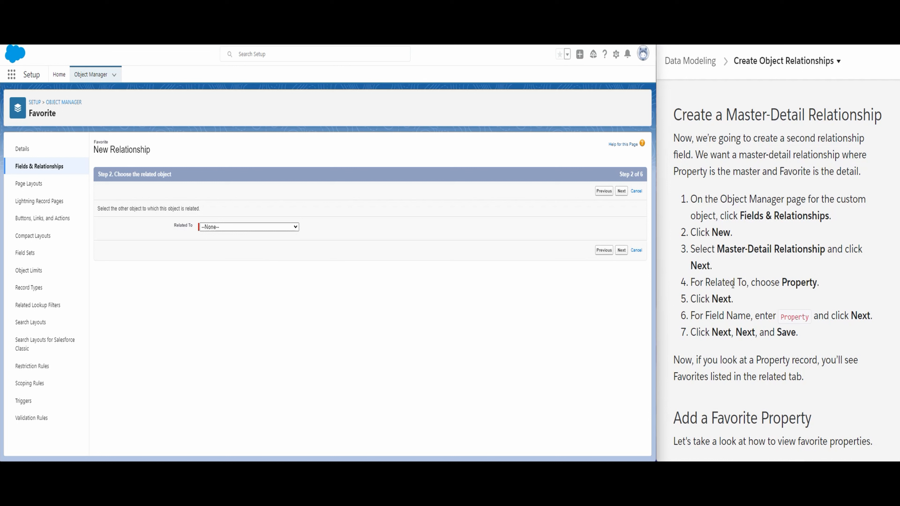
Set Property as the related object of the new master-detail relationship, following the unit's instructions
left_click_drag(751, 284, 821, 283)
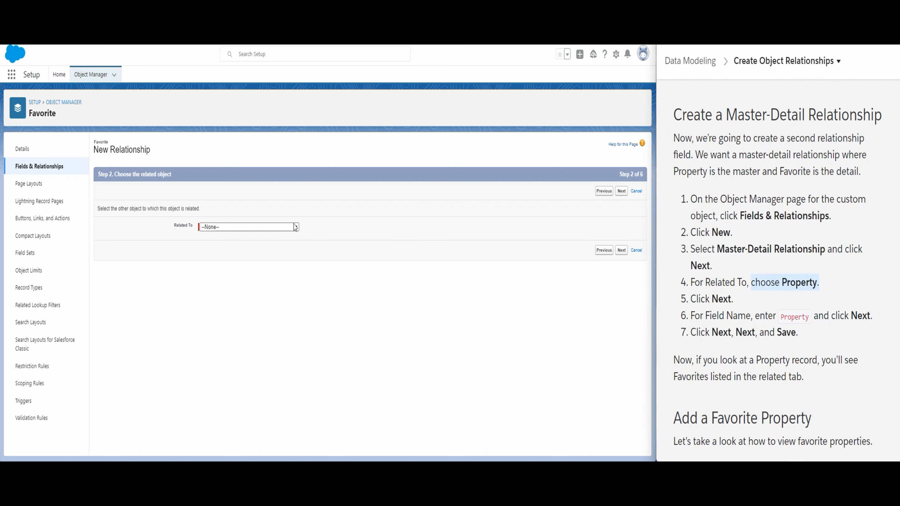
left_click(252, 228)
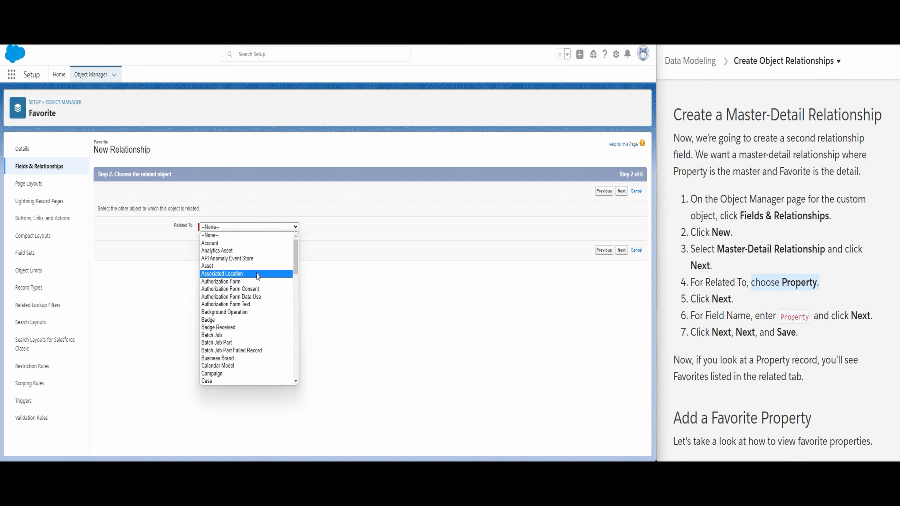
scroll(219, 372, "down", 10)
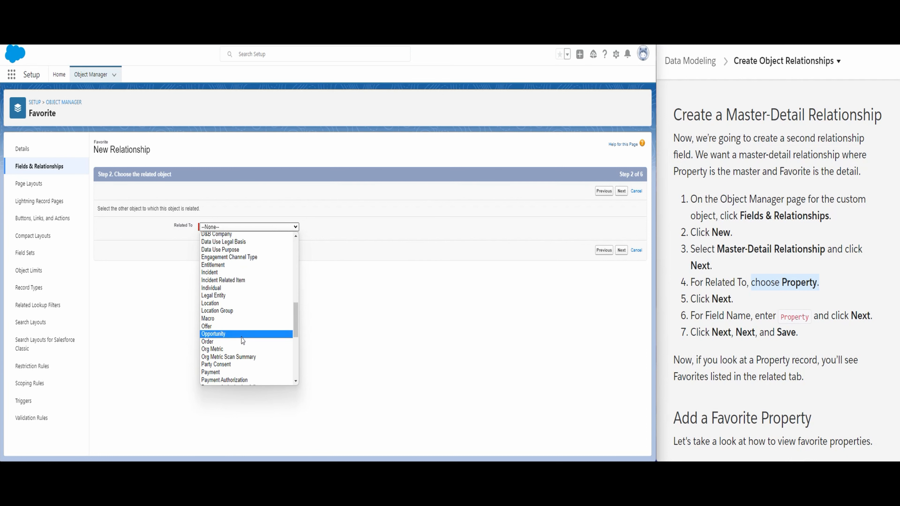
scroll(242, 349, "down", 4)
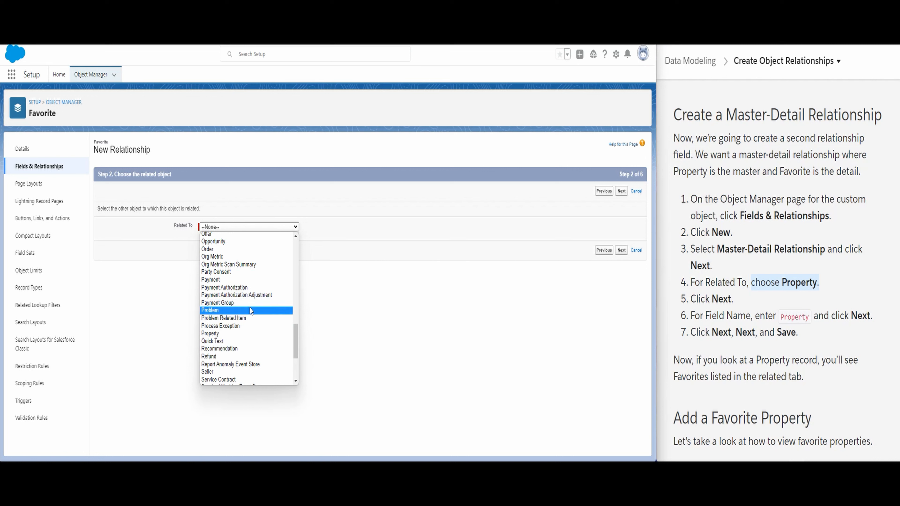
left_click(248, 334)
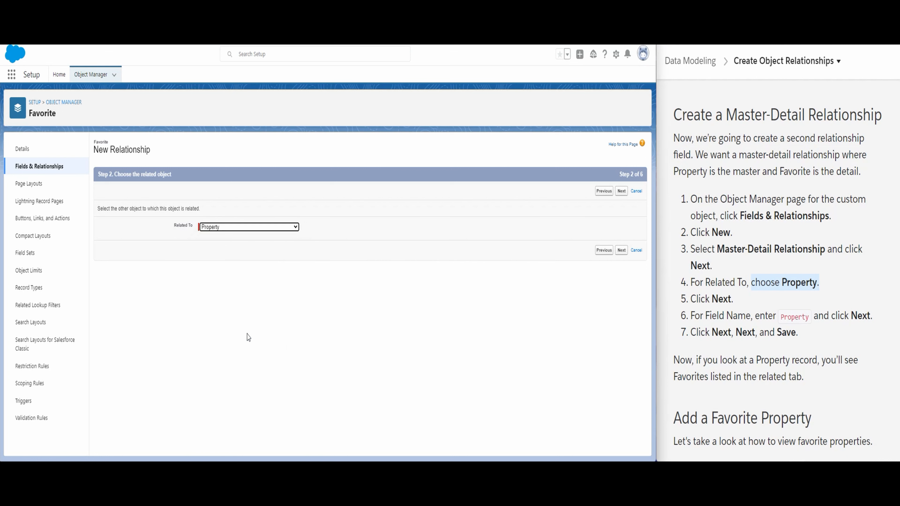
left_click(744, 286)
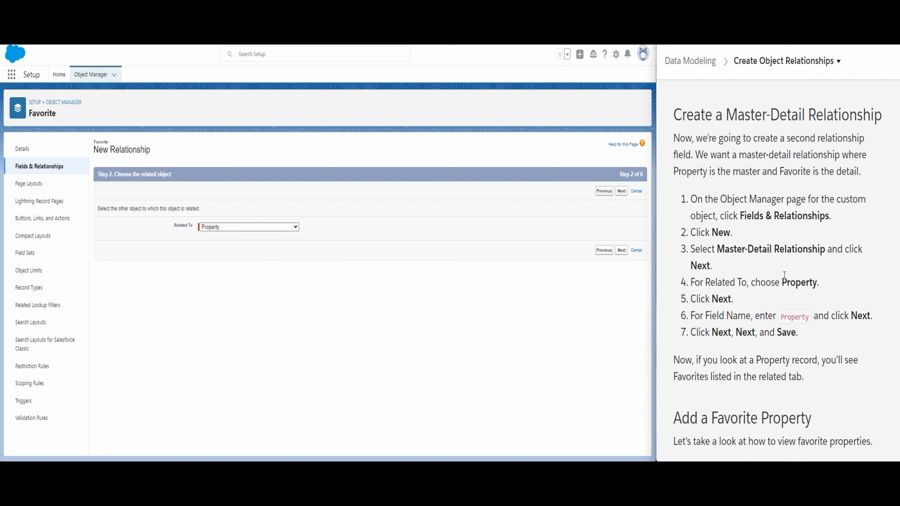
left_click(622, 252)
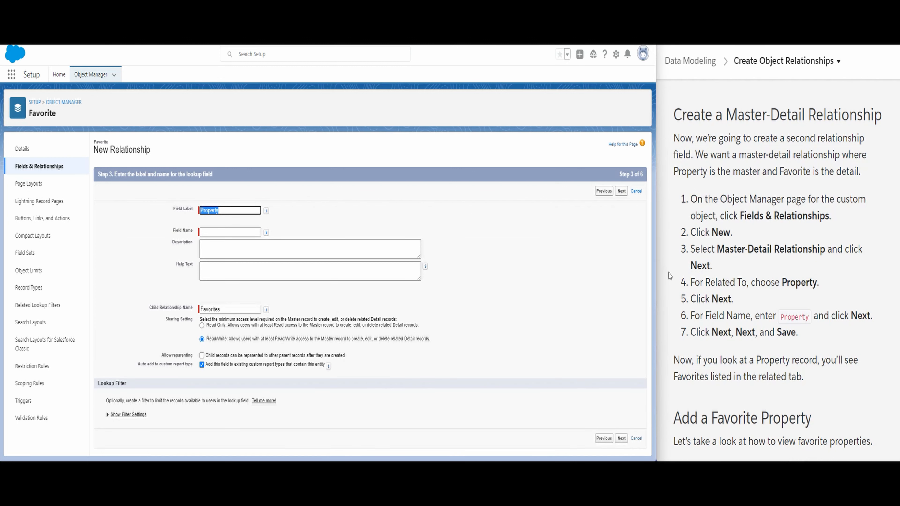
Accept Property as the master-detail field's name, keep the remaining defaults including the Favorites related list on Property Layout, and save the field
left_click(753, 316)
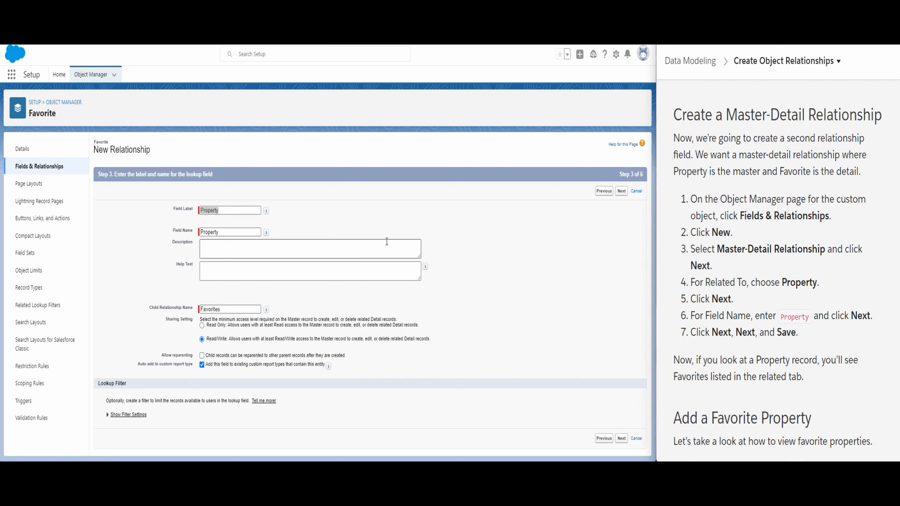
left_click(622, 305)
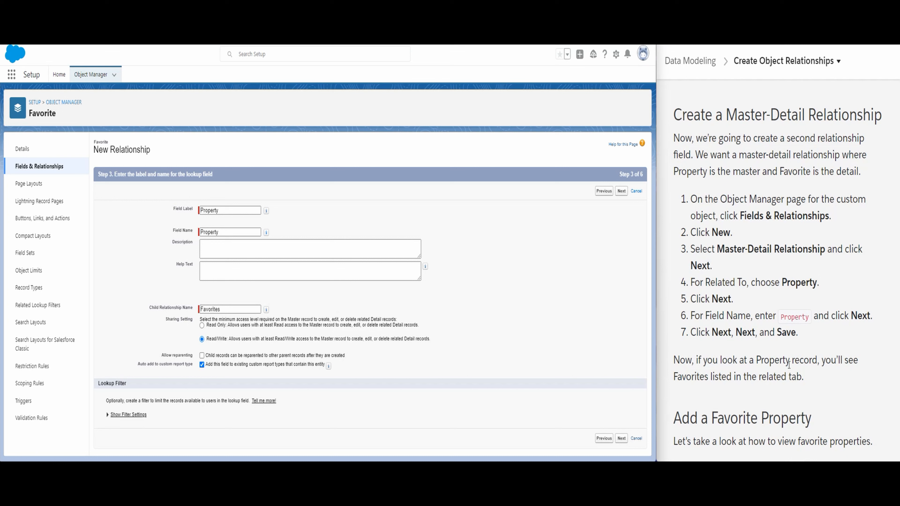
left_click_drag(781, 316, 802, 316)
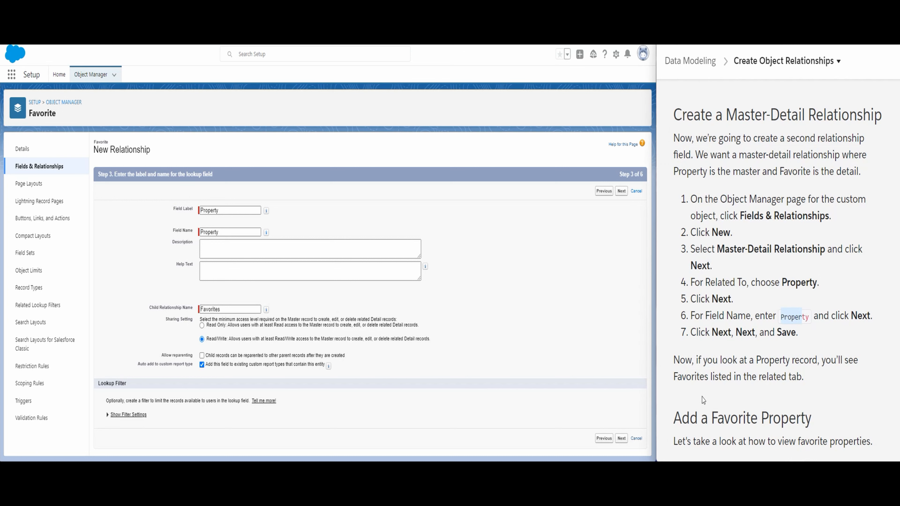
left_click(622, 438)
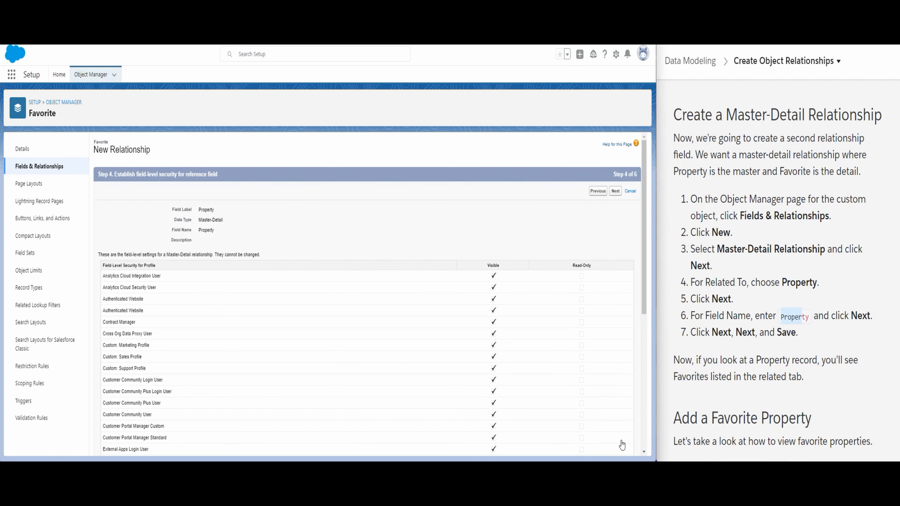
left_click(616, 192)
left_click(619, 192)
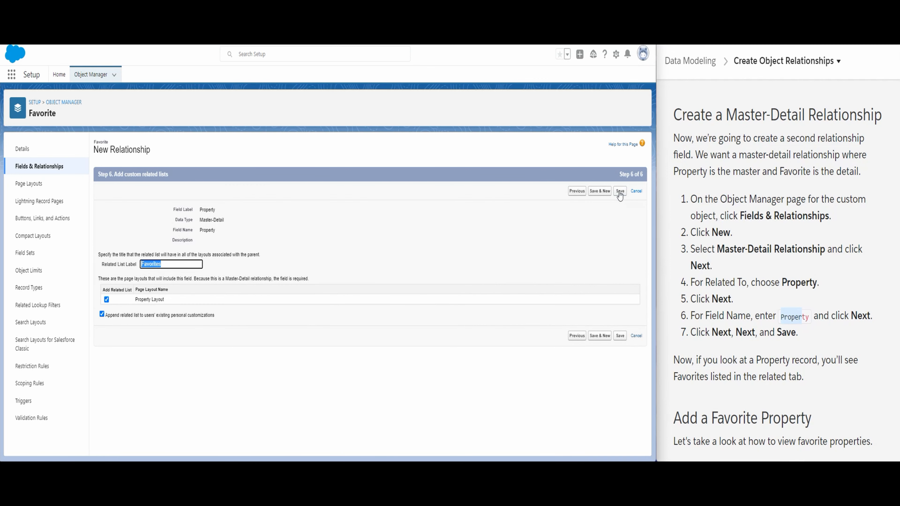
left_click(619, 192)
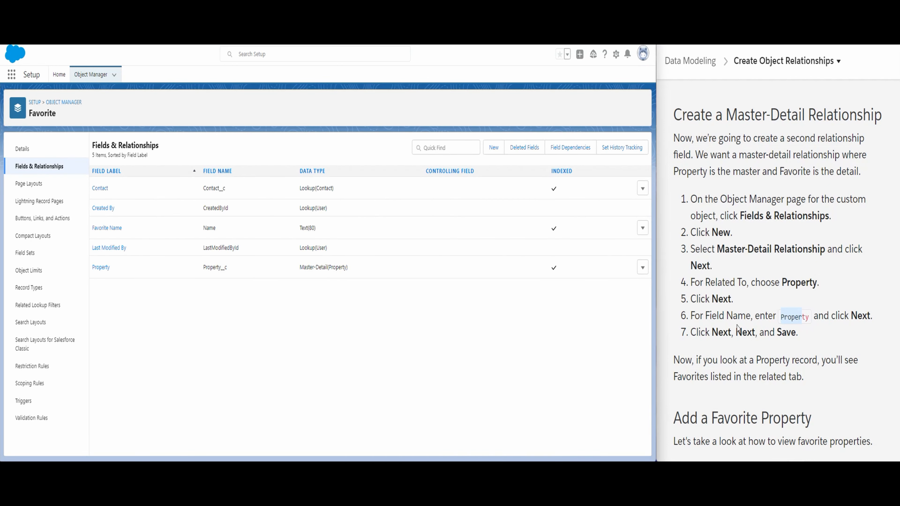
Following the Add a Favorite Property instructions, switch to the Sales app and open its Properties list
scroll(740, 330, "down", 4)
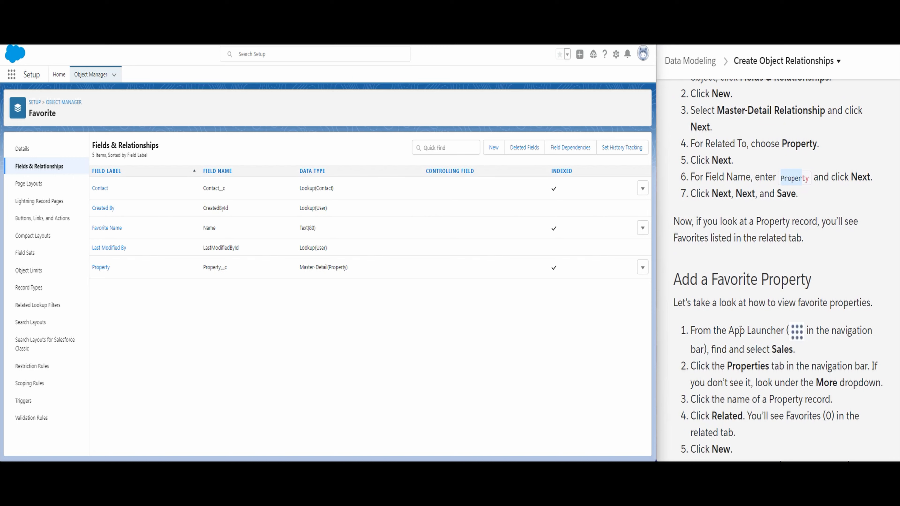
scroll(740, 330, "down", 3)
scroll(745, 321, "down", 1)
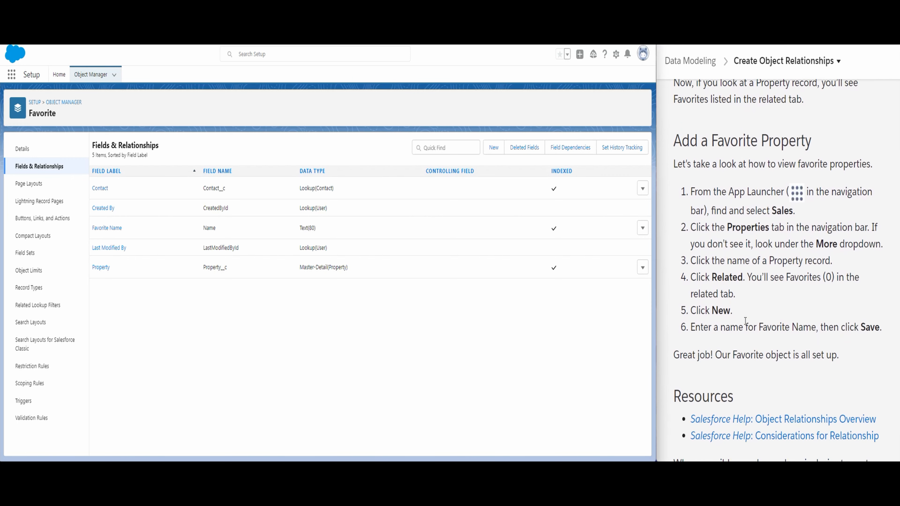
left_click(13, 75)
left_click(40, 221)
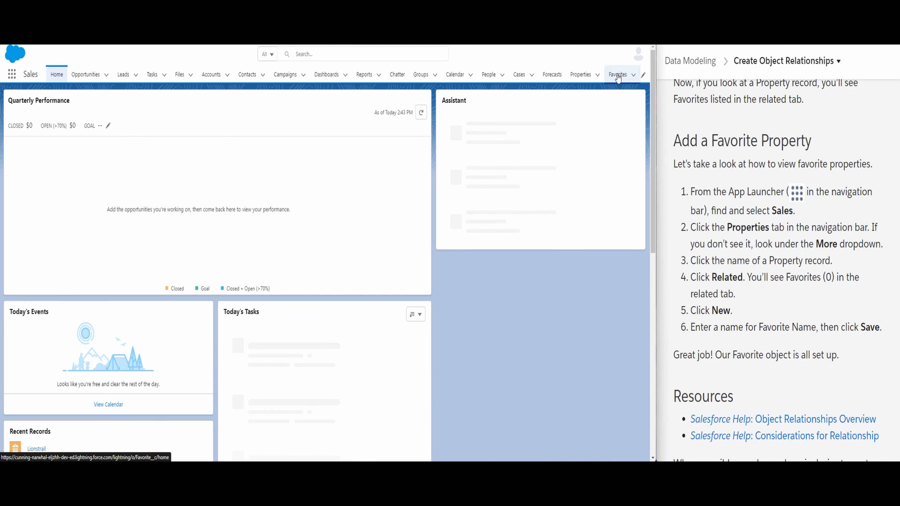
left_click(580, 76)
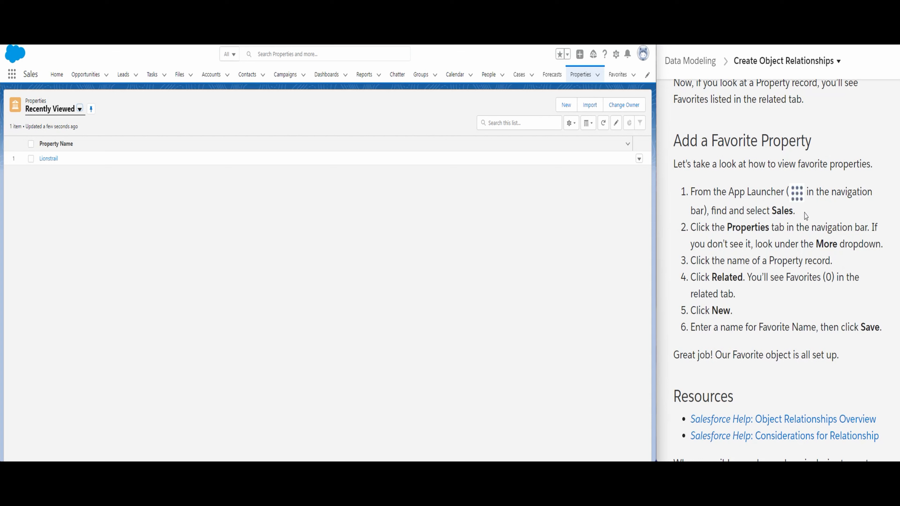
Open the Lionstrail property record and show its related Favorites list
left_click_drag(693, 259, 781, 263)
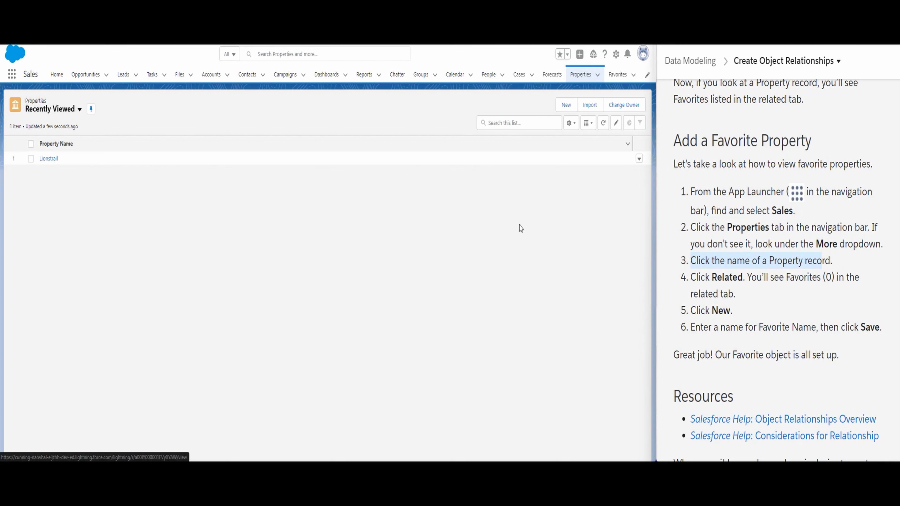
left_click(50, 163)
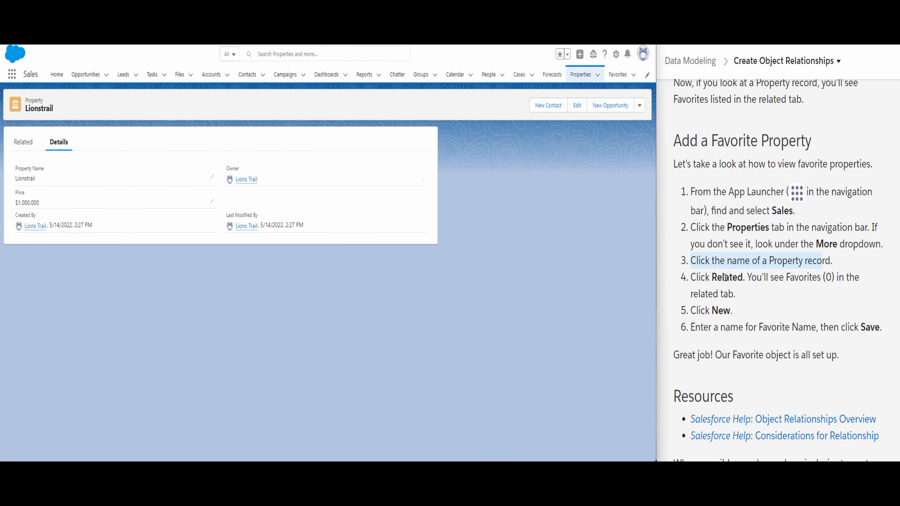
left_click(23, 141)
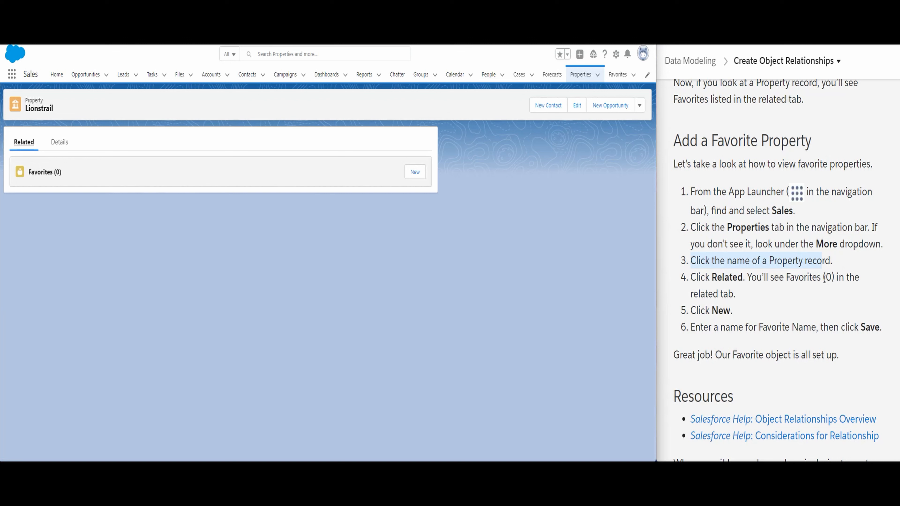
double_click(832, 277)
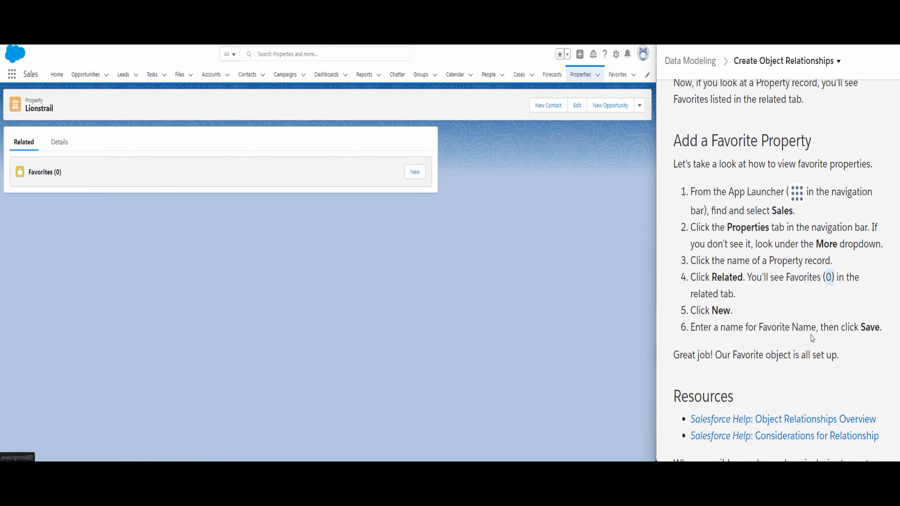
Create a new favorite named Trailhead for the Lionstrail property, leaving the contact empty, and save it
left_click(413, 172)
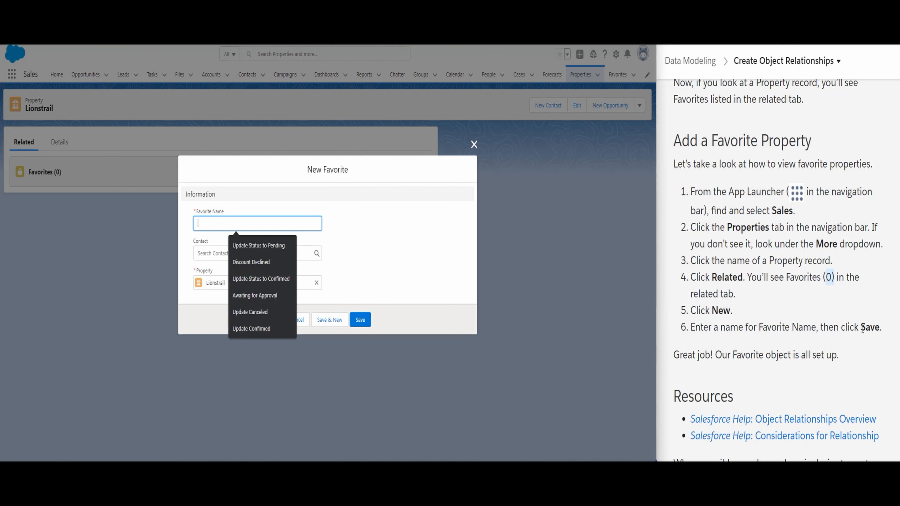
scroll(842, 363, "down", 10)
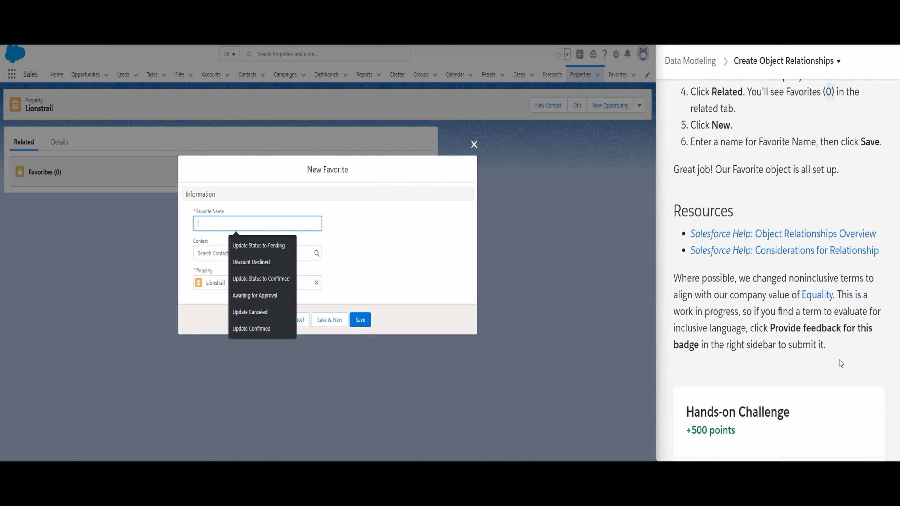
scroll(842, 363, "up", 5)
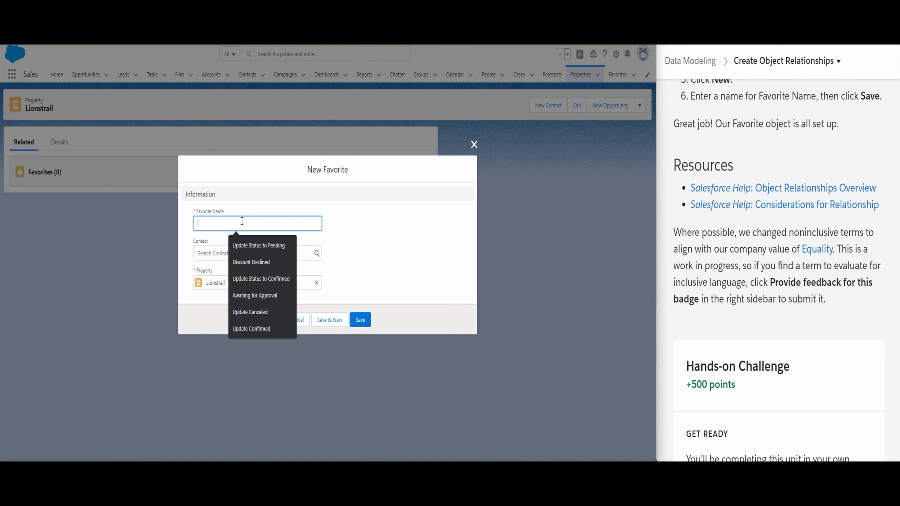
type("Trailhe")
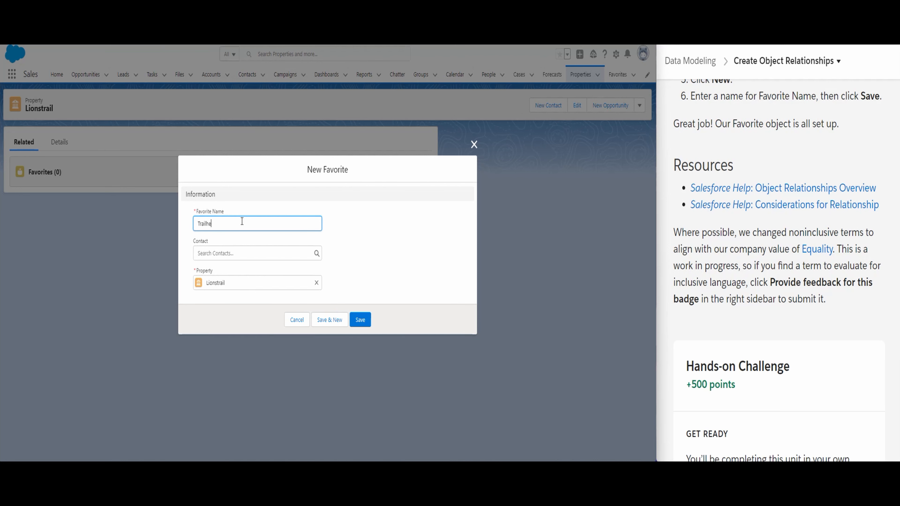
type("ad")
left_click(360, 319)
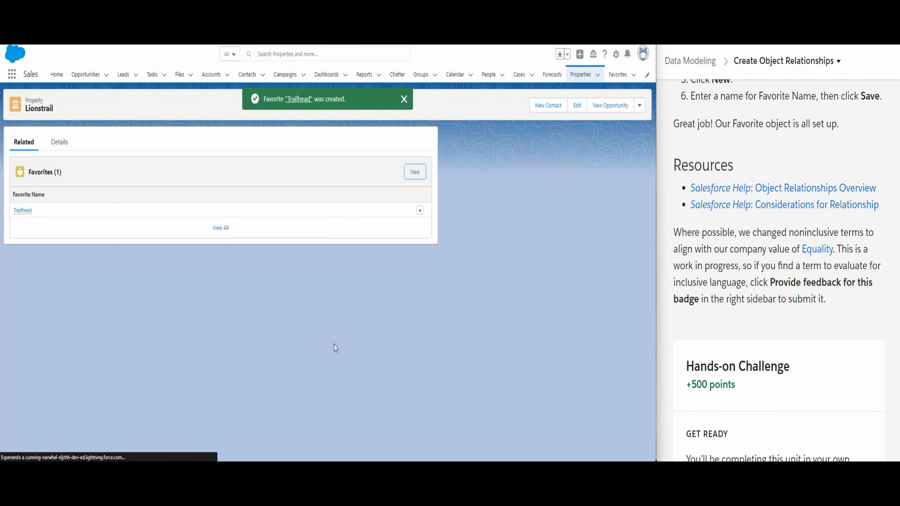
View the Trailhead favorite's details, then reach the record again through the Lionstrail property's related Favorites list
scroll(708, 263, "up", 5)
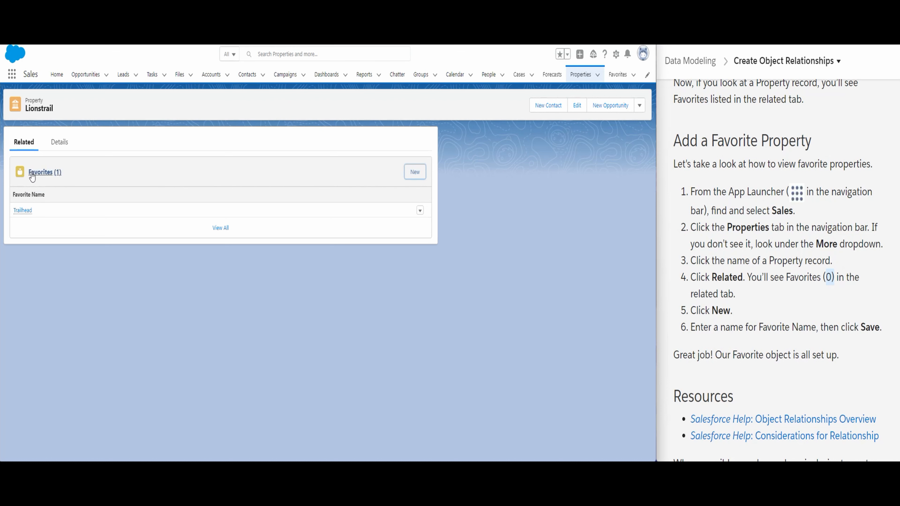
left_click(20, 209)
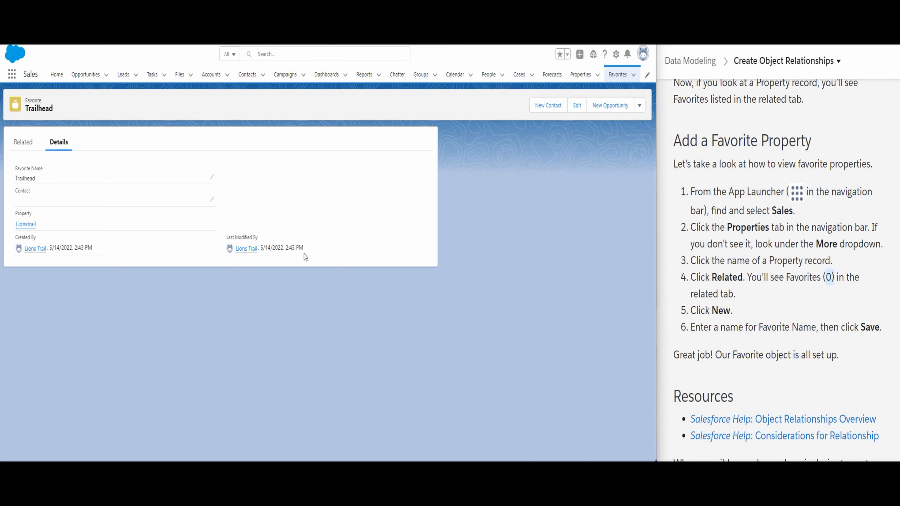
left_click(580, 74)
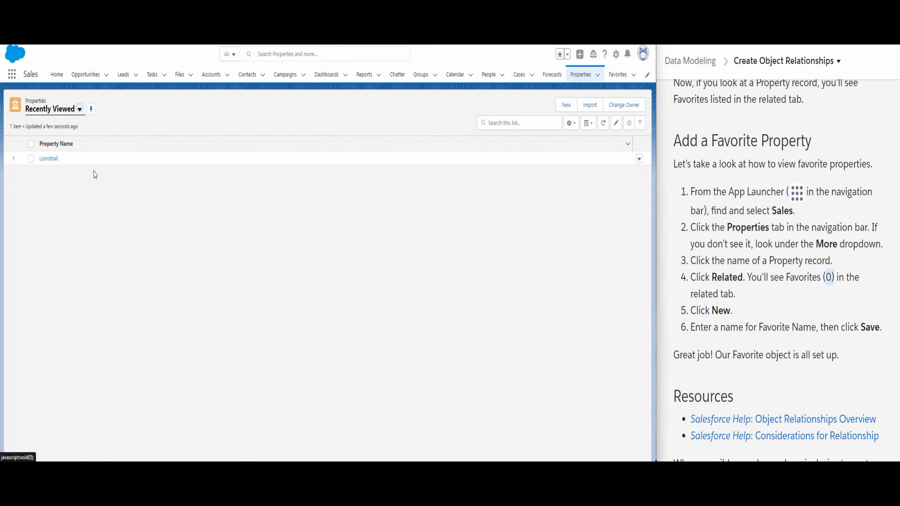
left_click(52, 159)
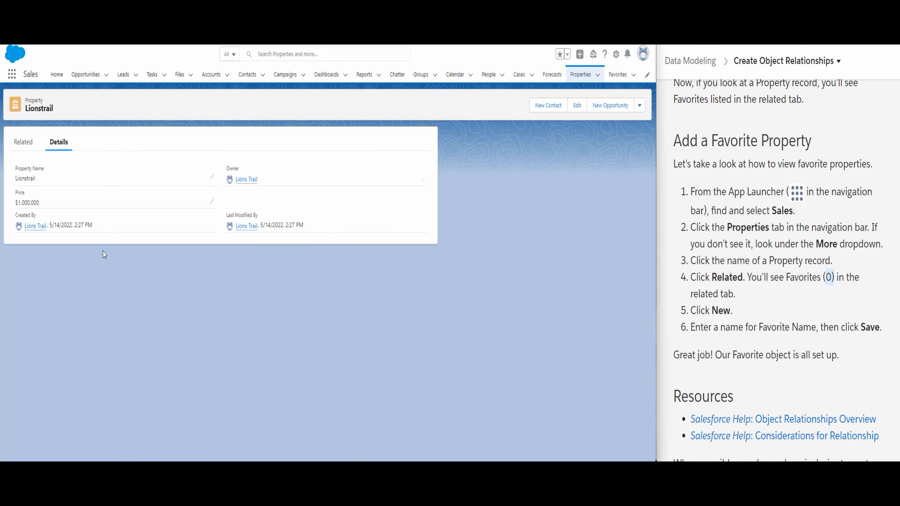
left_click(23, 142)
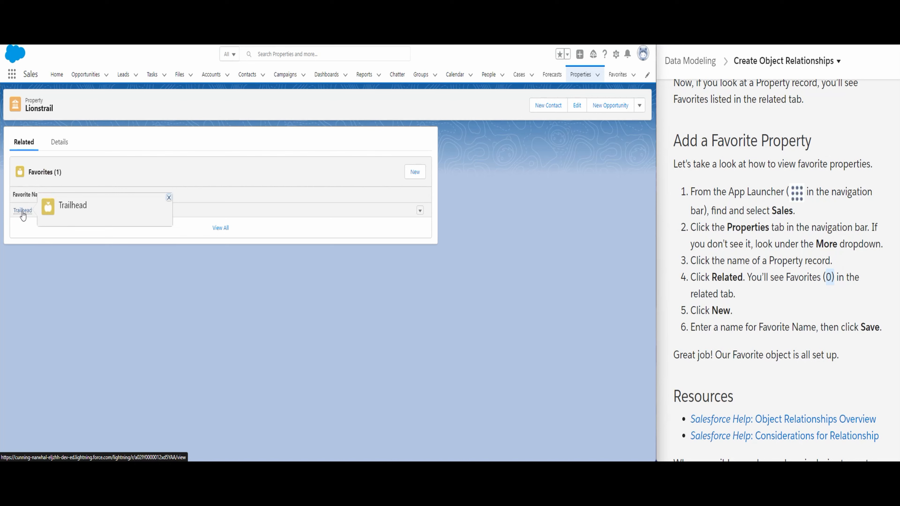
left_click(22, 211)
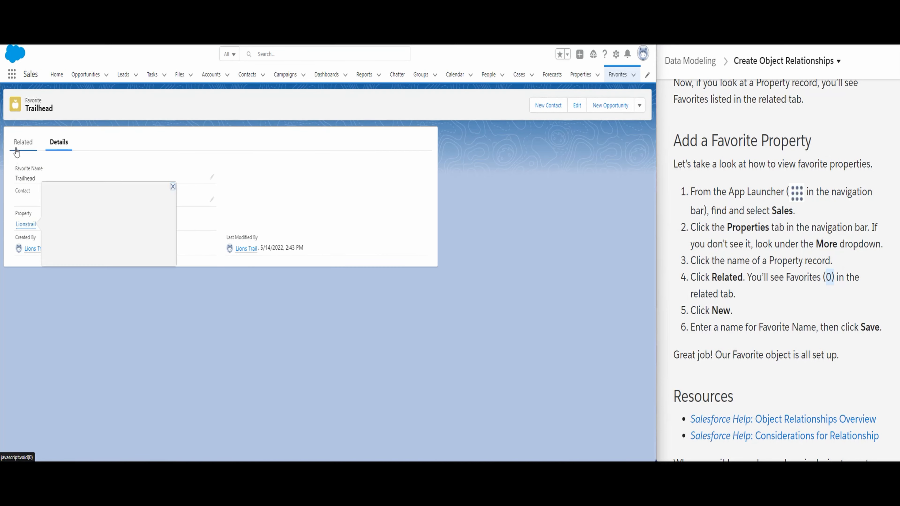
Review the unit's instructions for creating the Favorite object and its lookup relationship to Contact
scroll(768, 242, "up", 15)
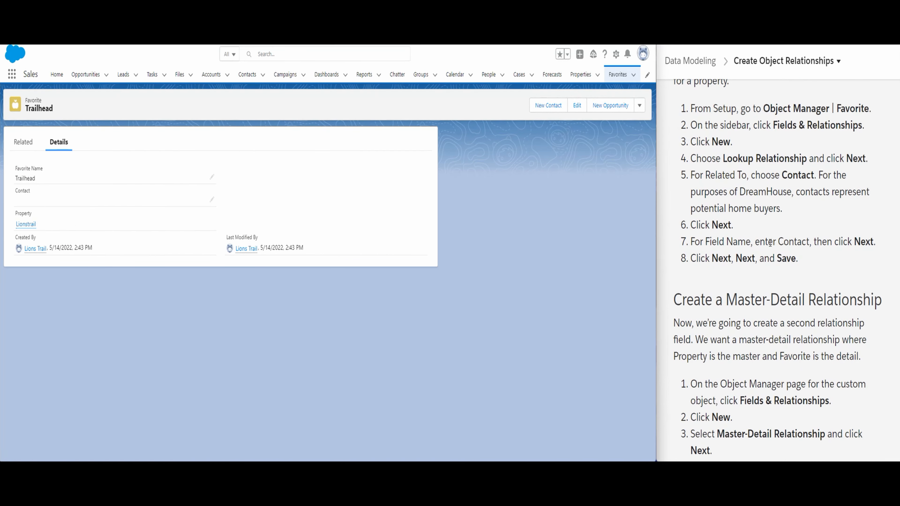
scroll(774, 245, "up", 3)
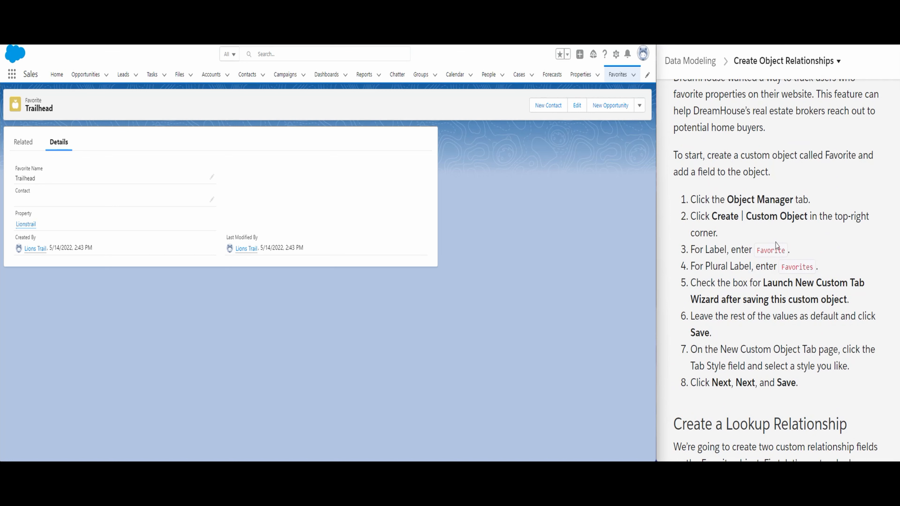
left_click_drag(755, 252, 784, 250)
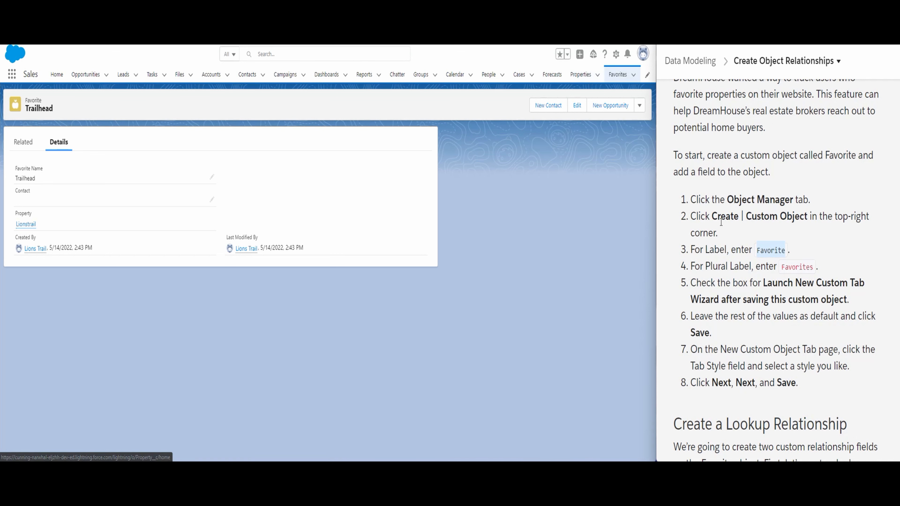
scroll(731, 295, "down", 5)
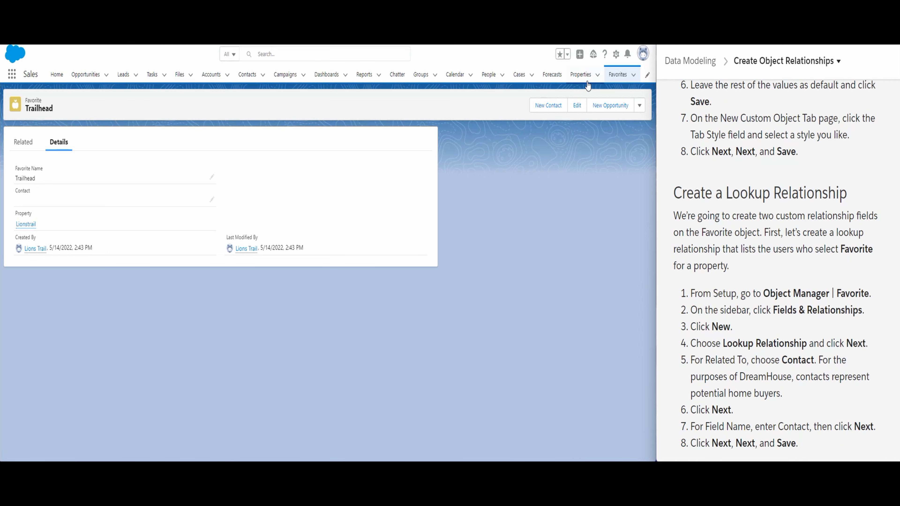
Trace the Trailhead favorite from Lionstrail's related Favorites, compare its related lists and details, and return to the Properties list
left_click(577, 76)
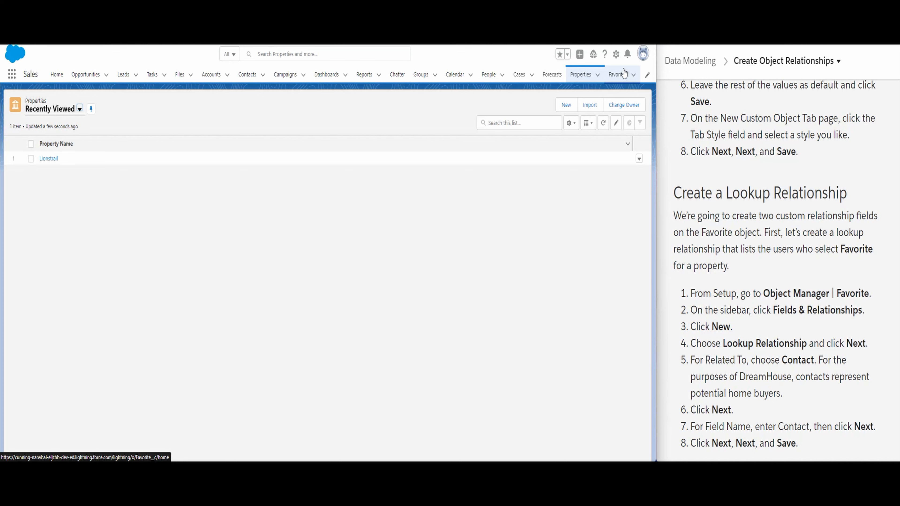
left_click(579, 75)
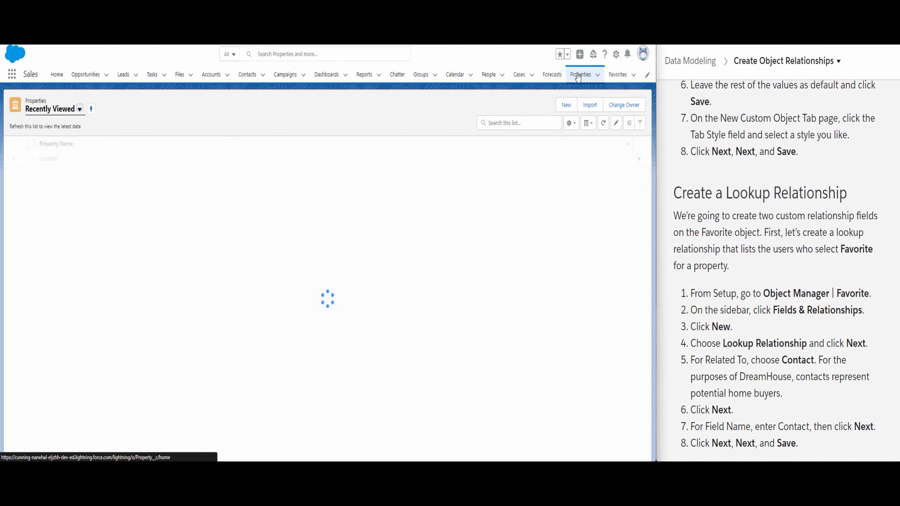
left_click(55, 160)
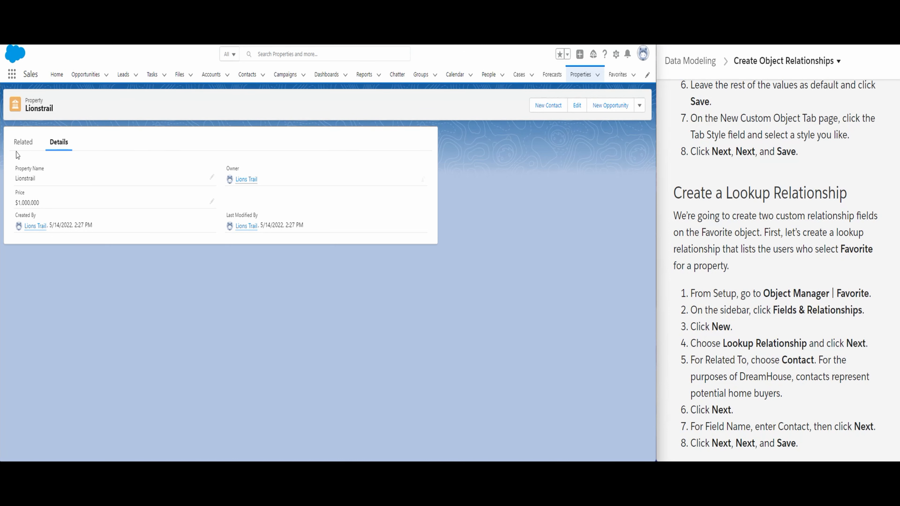
left_click(20, 144)
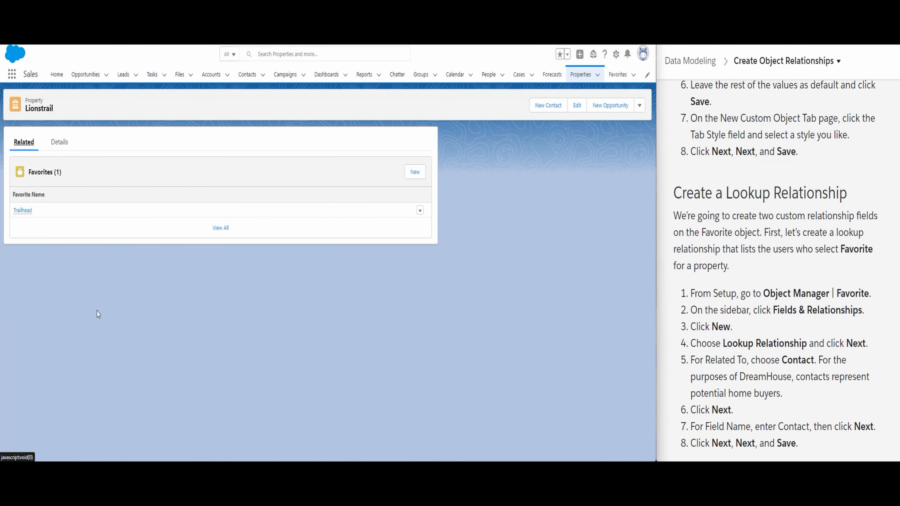
left_click(25, 209)
left_click(23, 142)
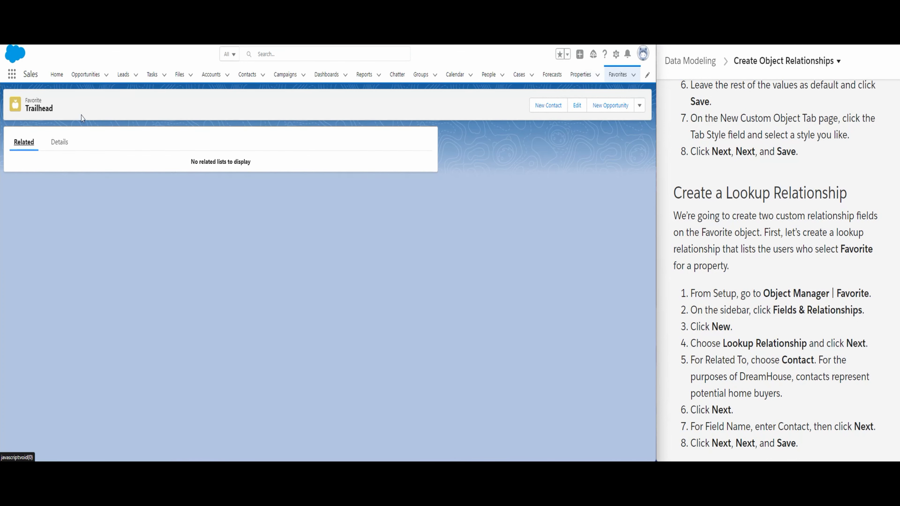
left_click(58, 141)
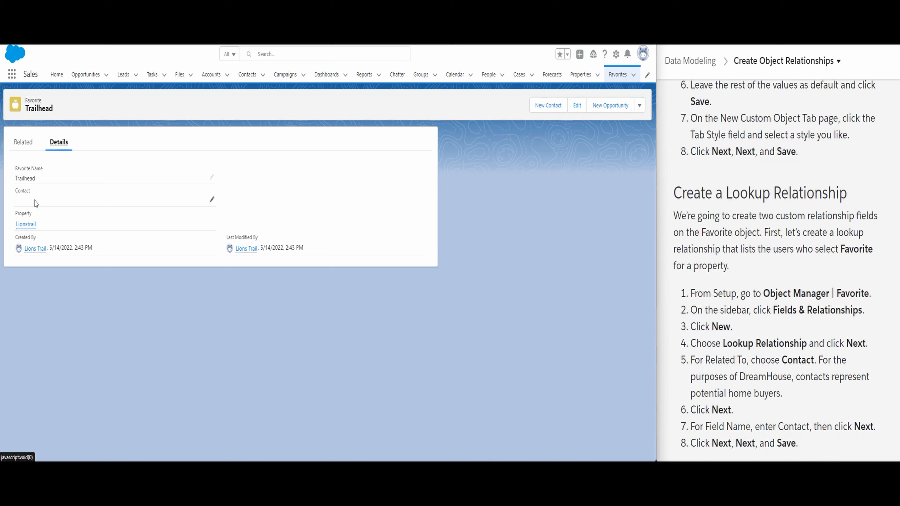
left_click(20, 141)
left_click(56, 142)
left_click(581, 74)
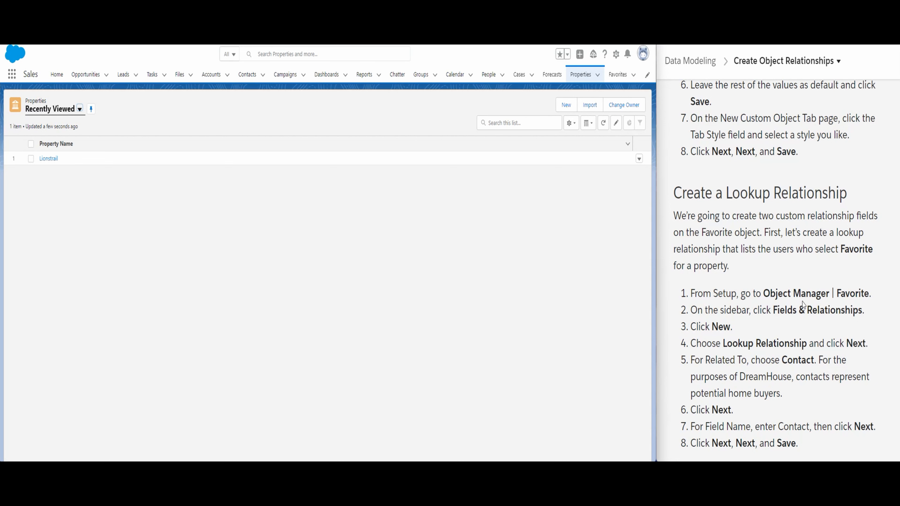
Read on through the unit to the Hands-on Challenge and its requirements for the Offer object
scroll(802, 305, "down", 8)
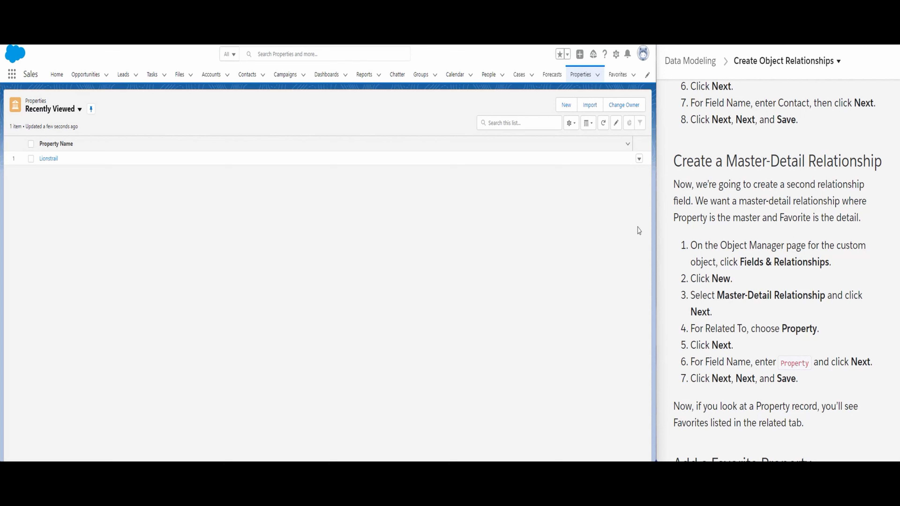
scroll(786, 242, "down", 15)
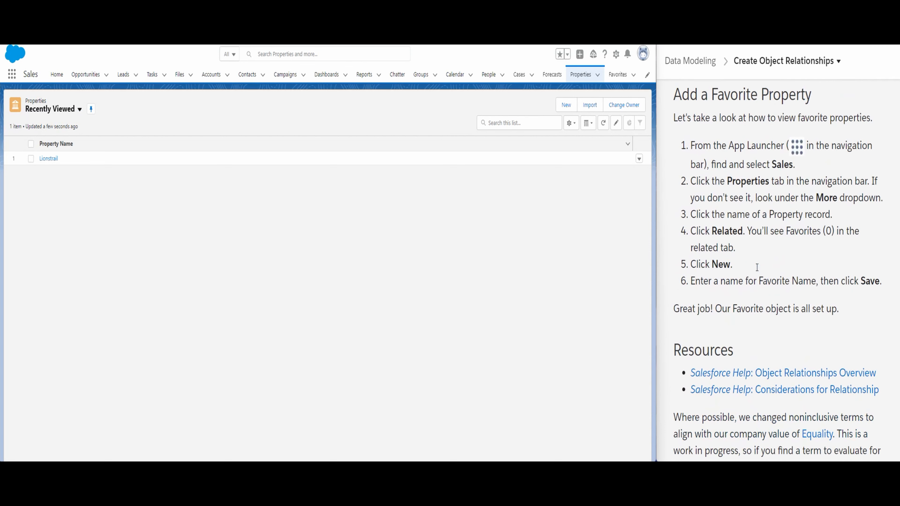
scroll(757, 266, "down", 10)
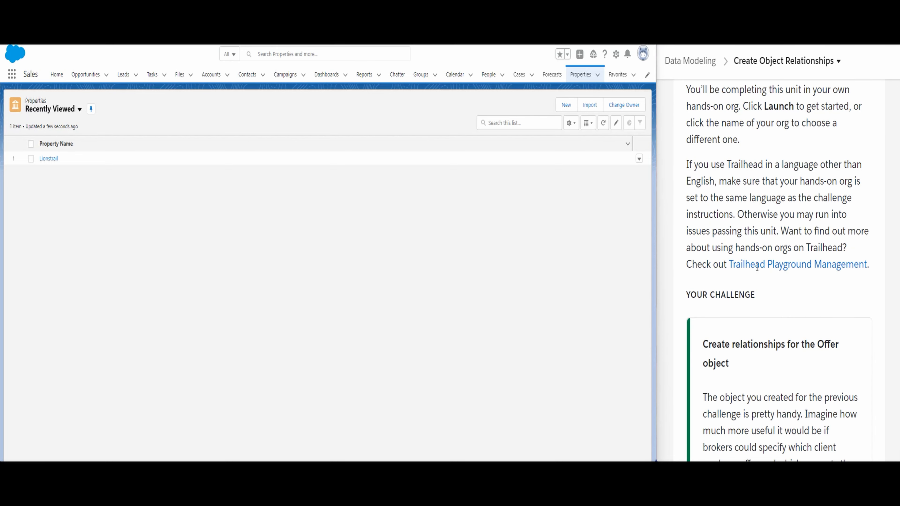
scroll(756, 266, "down", 5)
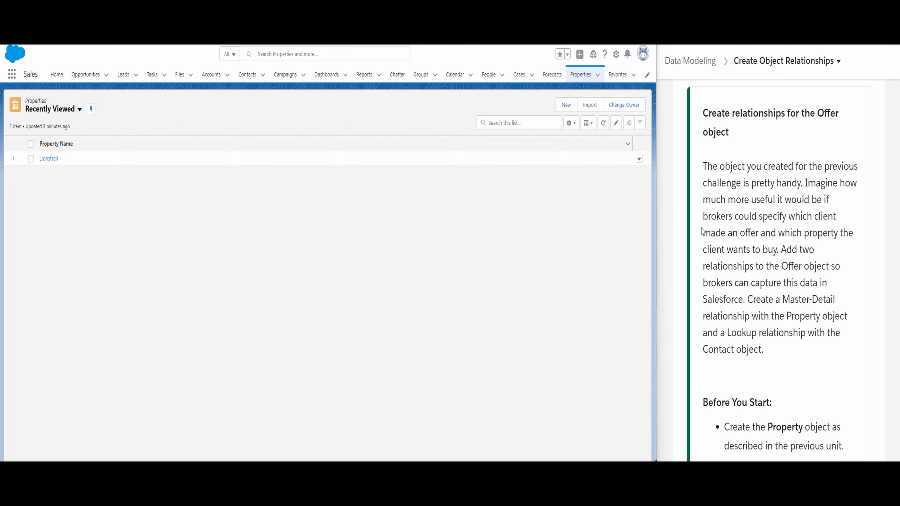
scroll(698, 248, "down", 3)
scroll(698, 282, "down", 3)
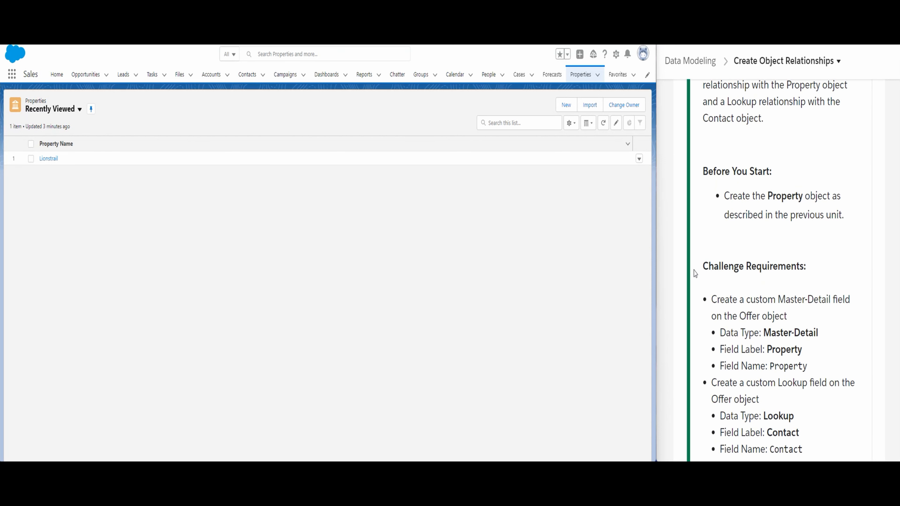
Check the challenge's prerequisite by opening Setup and finding the Property custom object in Object Manager
left_click(616, 54)
left_click(591, 85)
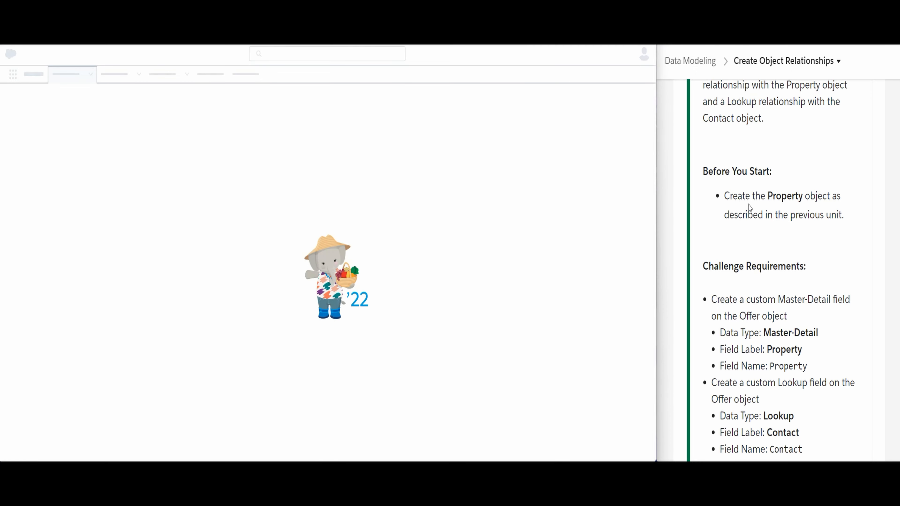
left_click_drag(765, 196, 802, 196)
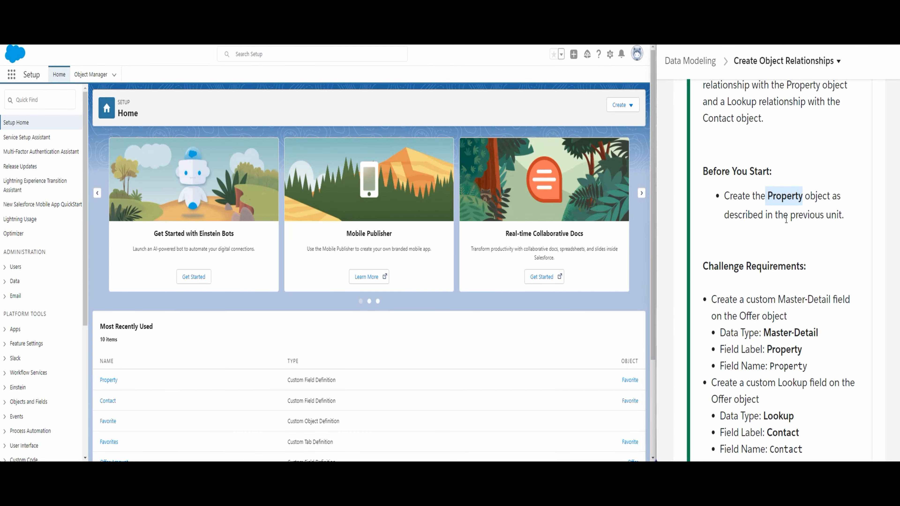
left_click(91, 74)
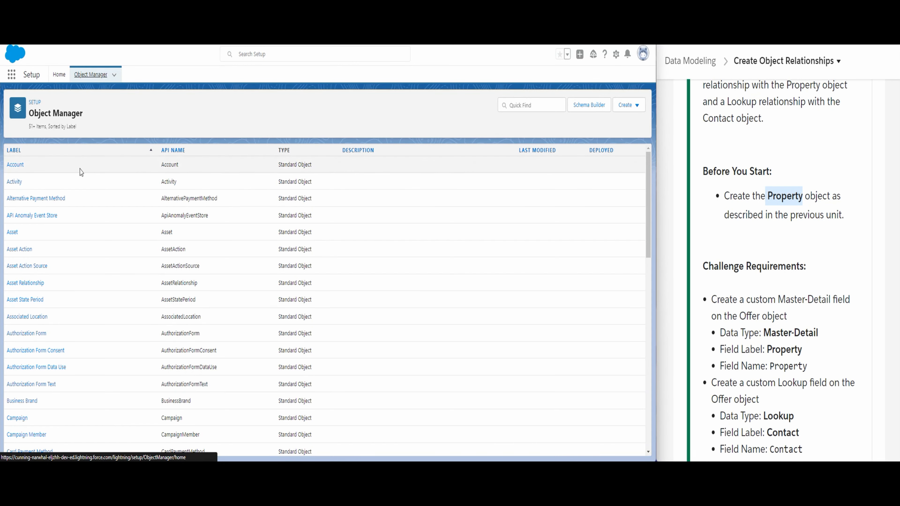
left_click(520, 110)
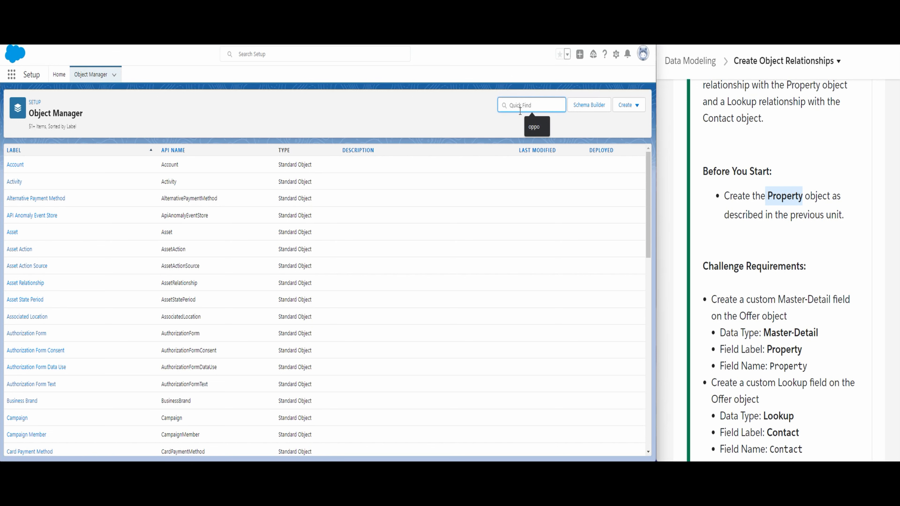
type("pro")
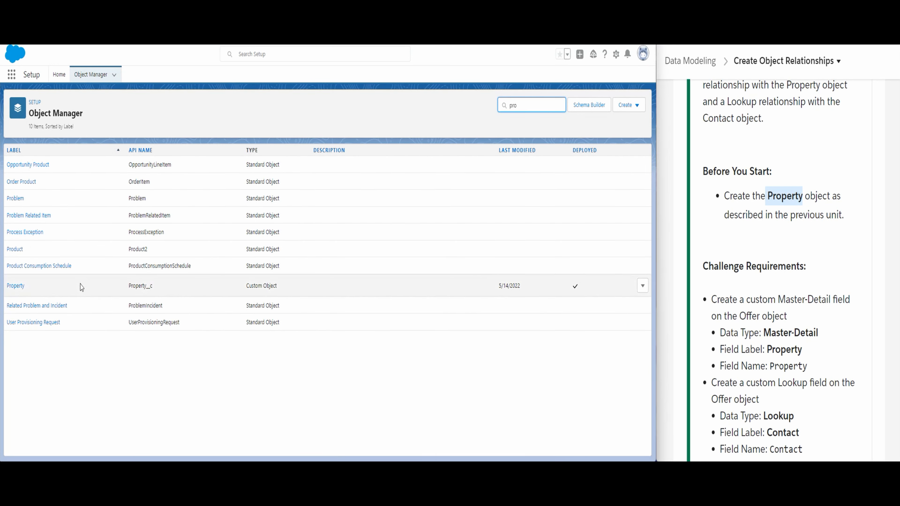
left_click(16, 286)
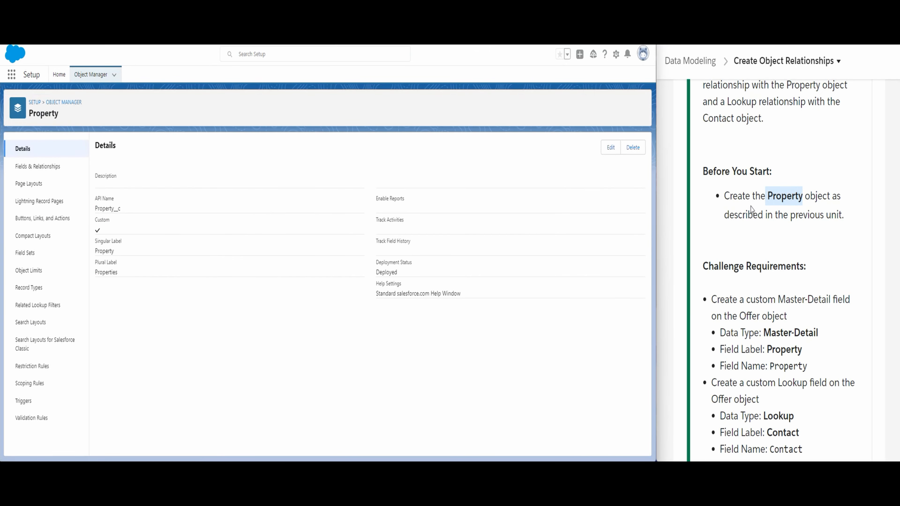
Reread the challenge description of the Offer object's master-detail relationship with Property and lookup relationship with Contact
scroll(778, 279, "up", 1)
scroll(778, 279, "up", 3)
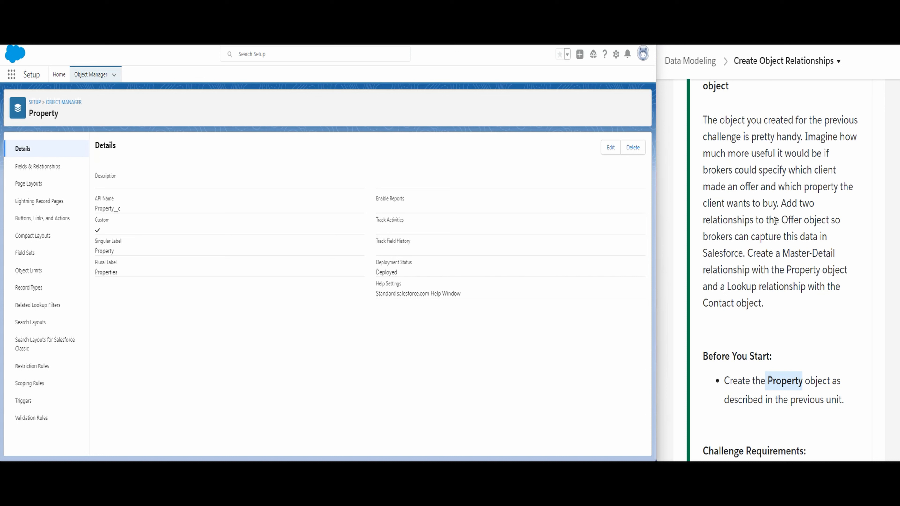
left_click_drag(782, 220, 802, 219)
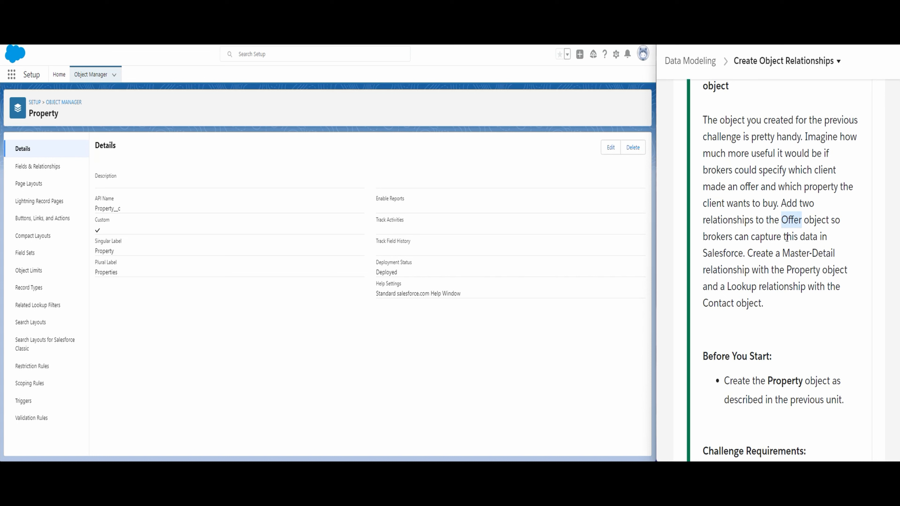
left_click_drag(745, 254, 818, 253)
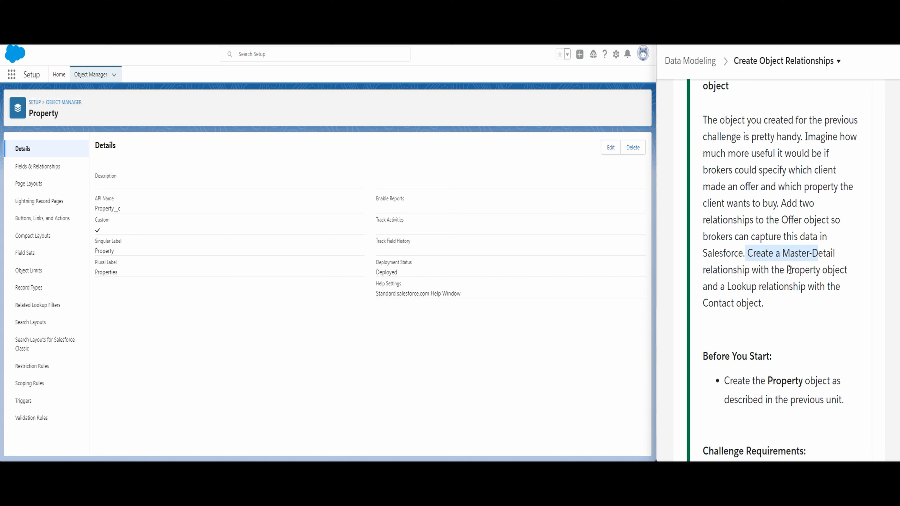
left_click_drag(786, 270, 846, 269)
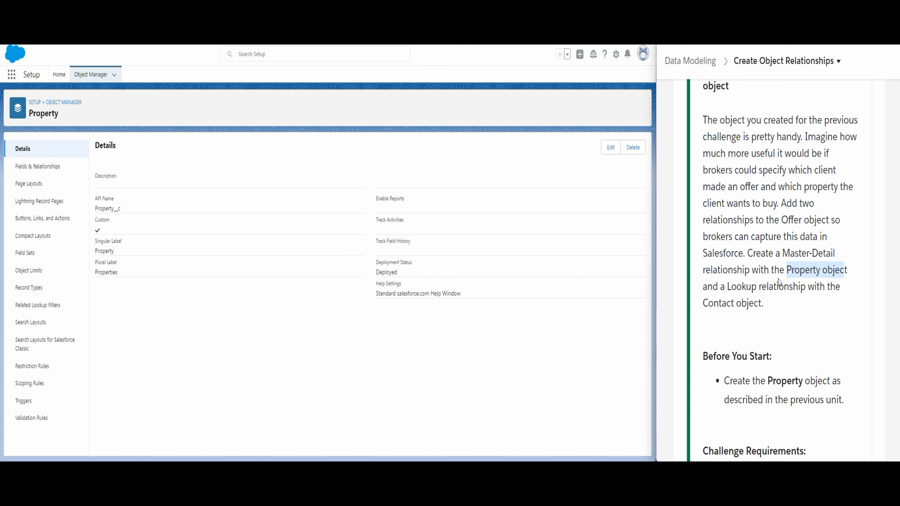
Find the Offer custom object in Object Manager, as the challenge requirements ask, and open its fields and relationships
scroll(780, 283, "down", 8)
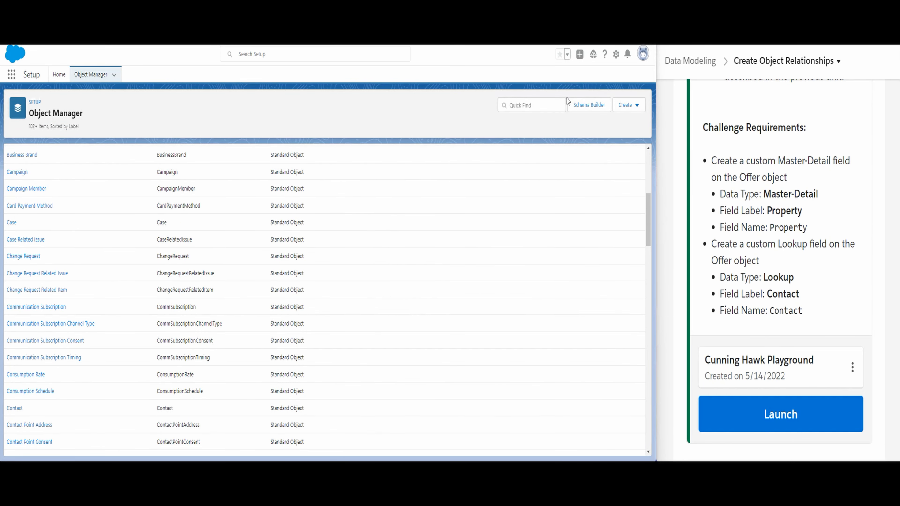
left_click(545, 105)
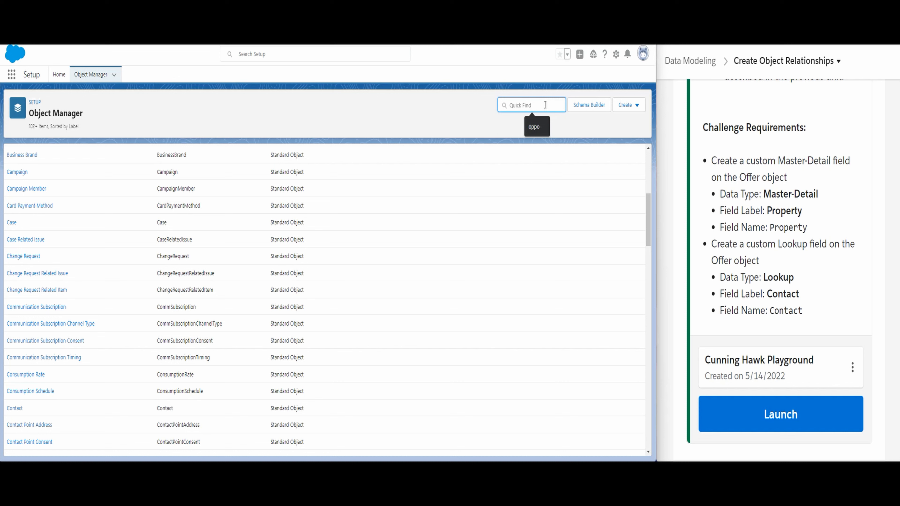
type("offer")
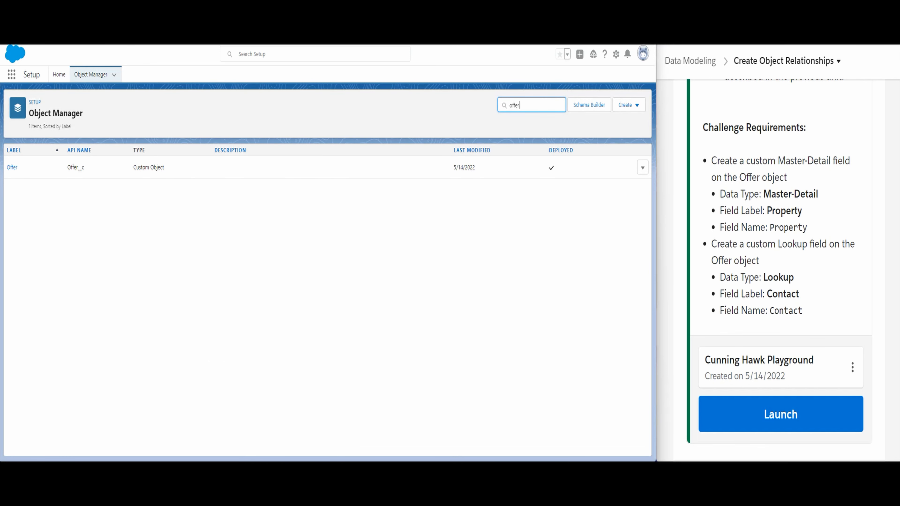
left_click(12, 167)
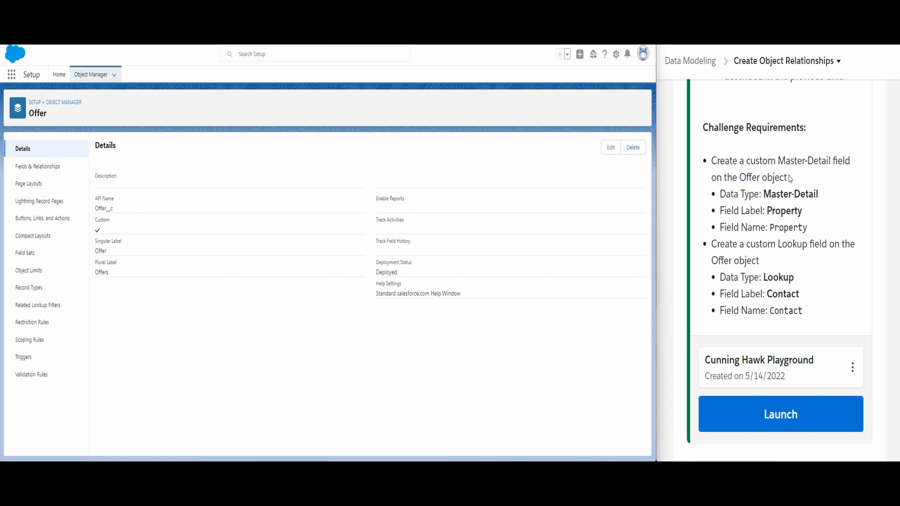
left_click_drag(746, 177, 787, 179)
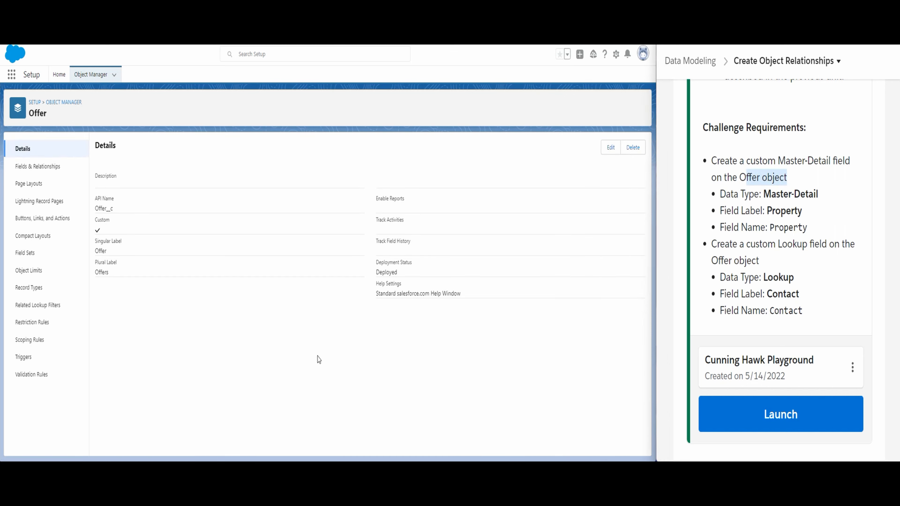
left_click(38, 167)
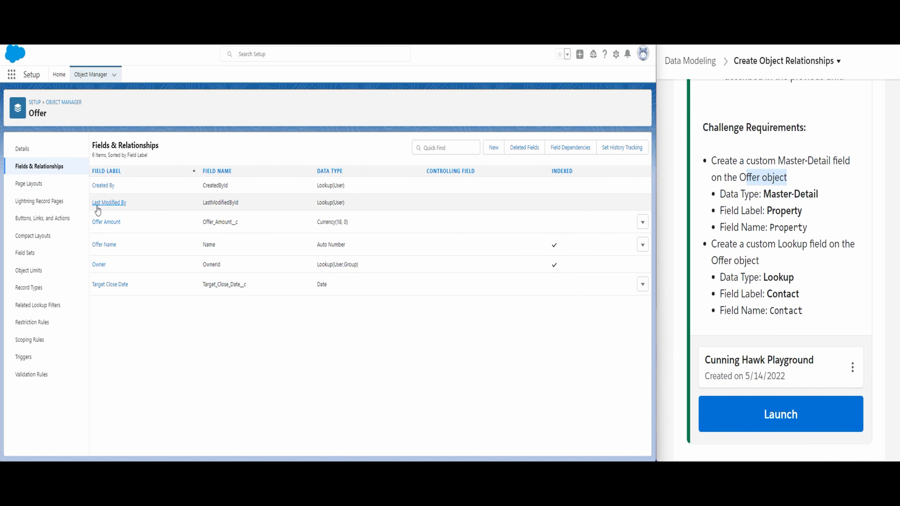
Start a new custom field on the Offer object with the Master-Detail Relationship data type
left_click(493, 148)
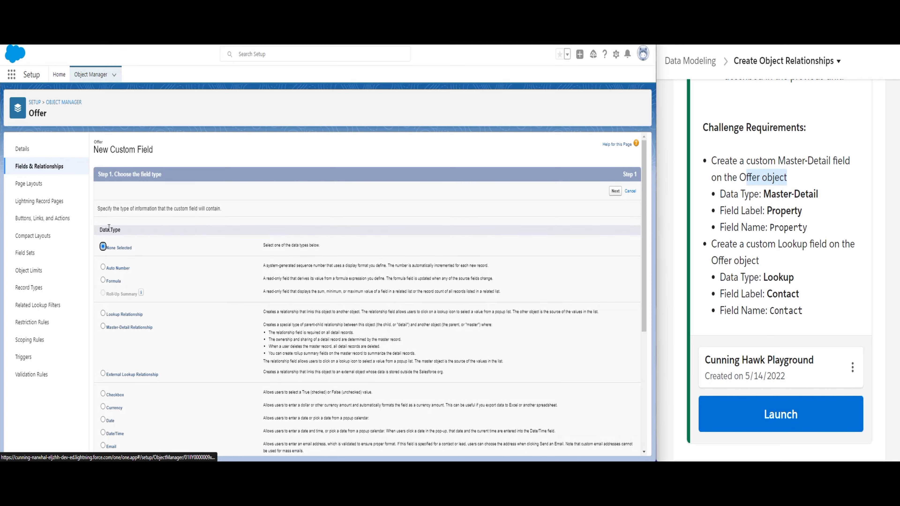
scroll(127, 347, "down", 3)
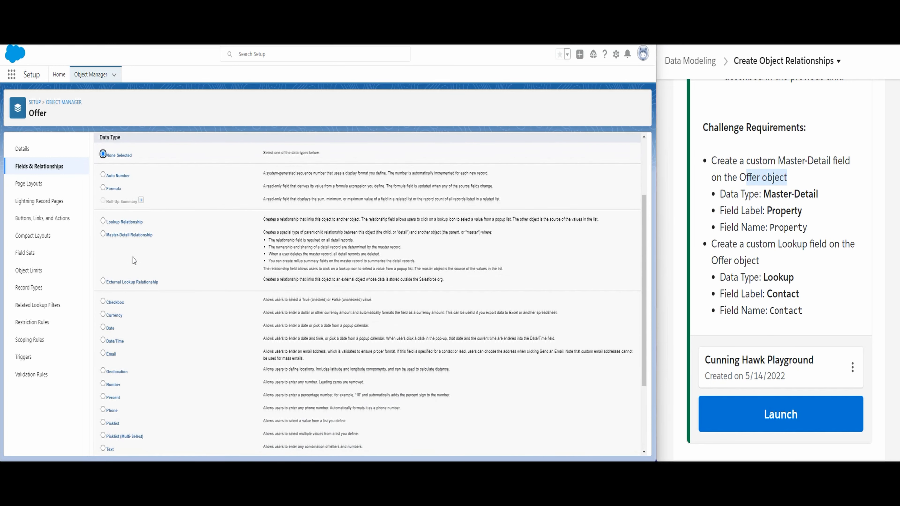
left_click(131, 236)
scroll(589, 302, "down", 2)
scroll(589, 302, "down", 2)
left_click(615, 445)
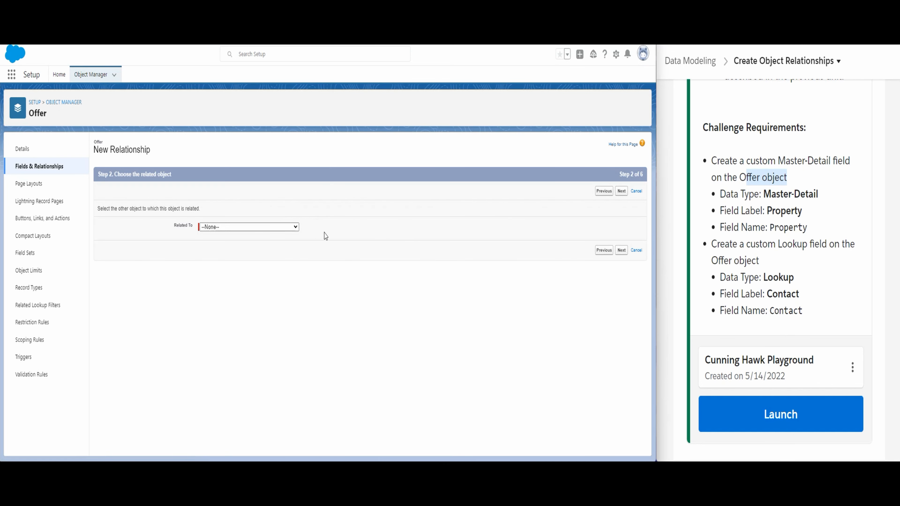
Choose Property as the object that Offer's new master-detail field relates to
left_click(293, 228)
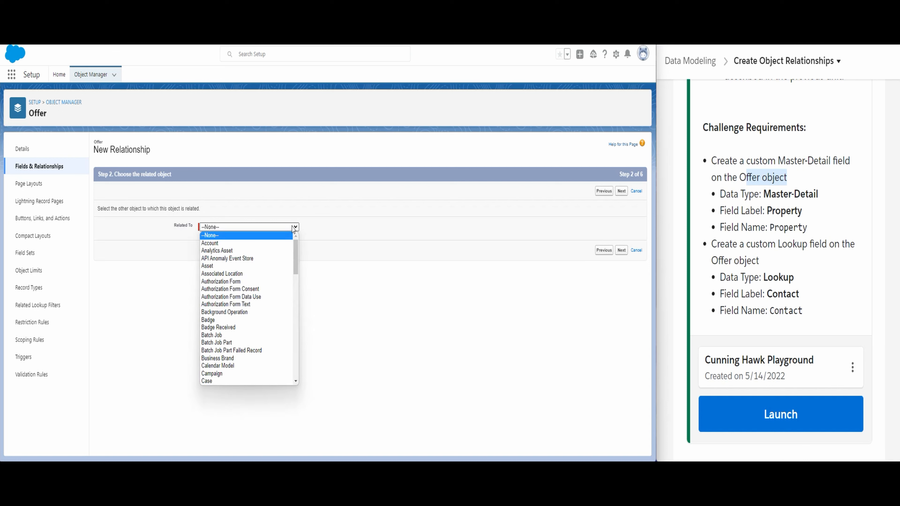
scroll(762, 255, "up", 1)
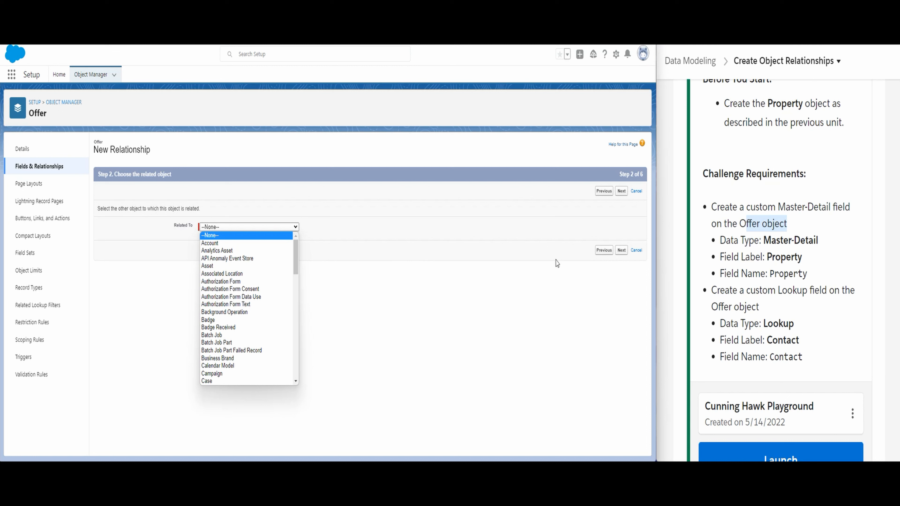
scroll(786, 250, "up", 1)
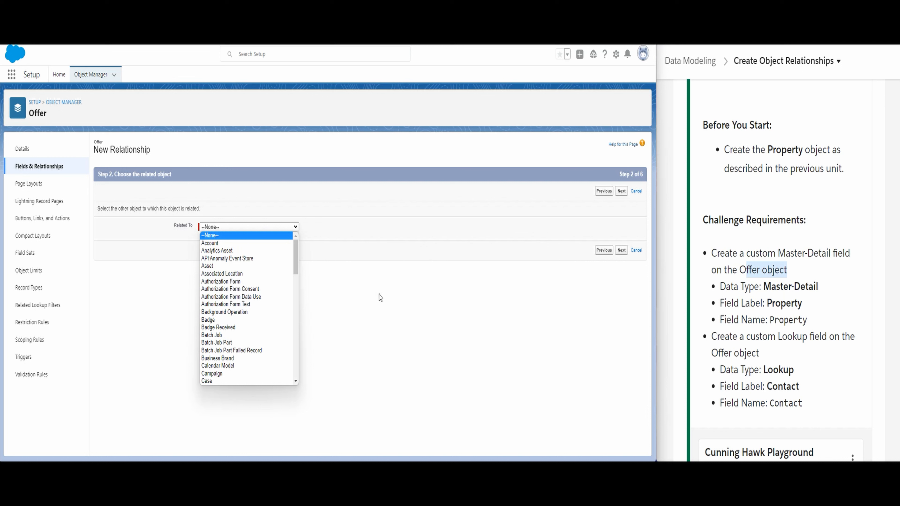
scroll(249, 298, "down", 8)
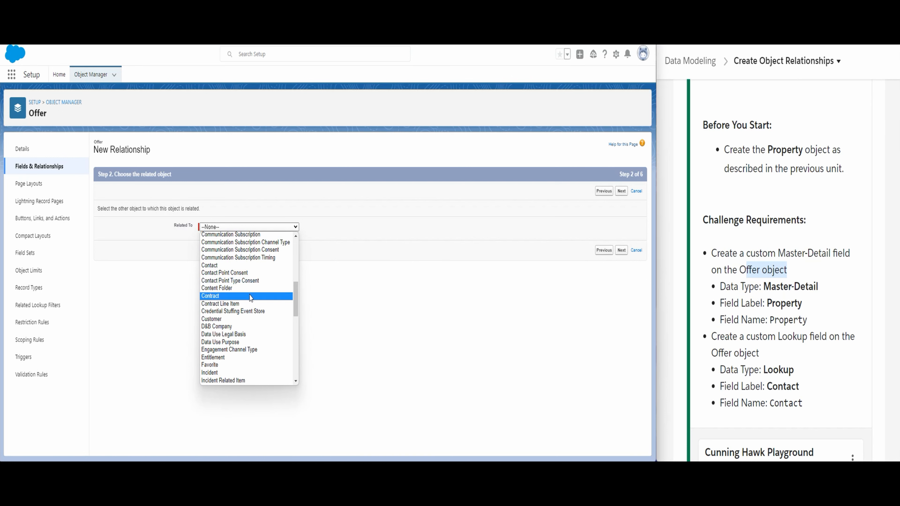
scroll(250, 298, "down", 10)
scroll(250, 297, "down", 4)
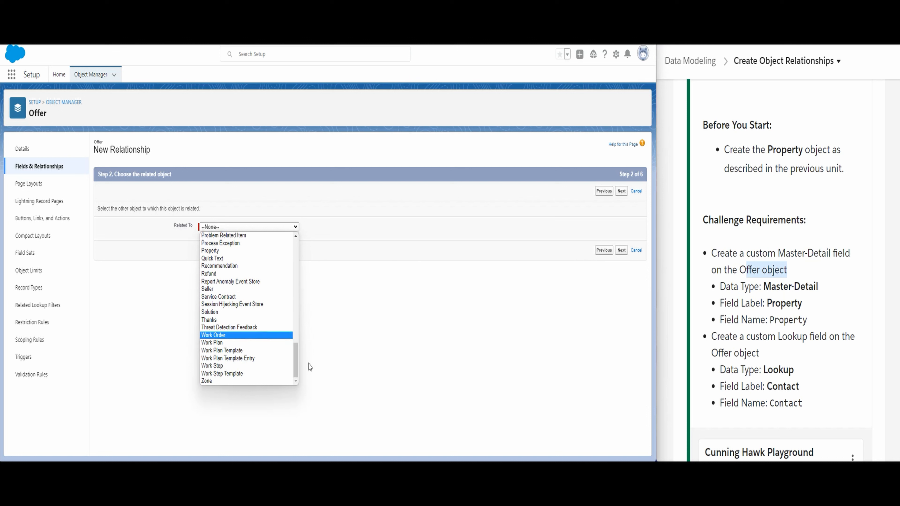
left_click(233, 251)
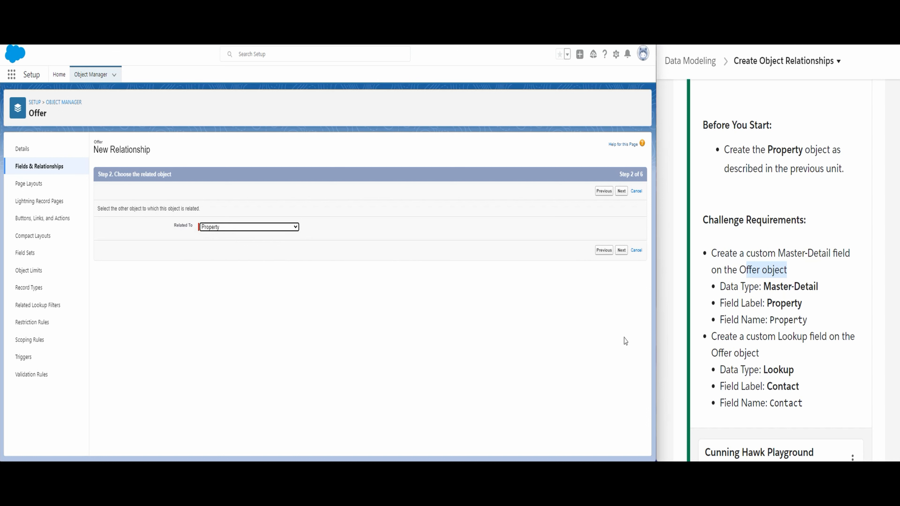
Compare the chosen related object with the challenge description and the required label and name of the master-detail field
left_click(765, 302)
left_click_drag(765, 303, 800, 307)
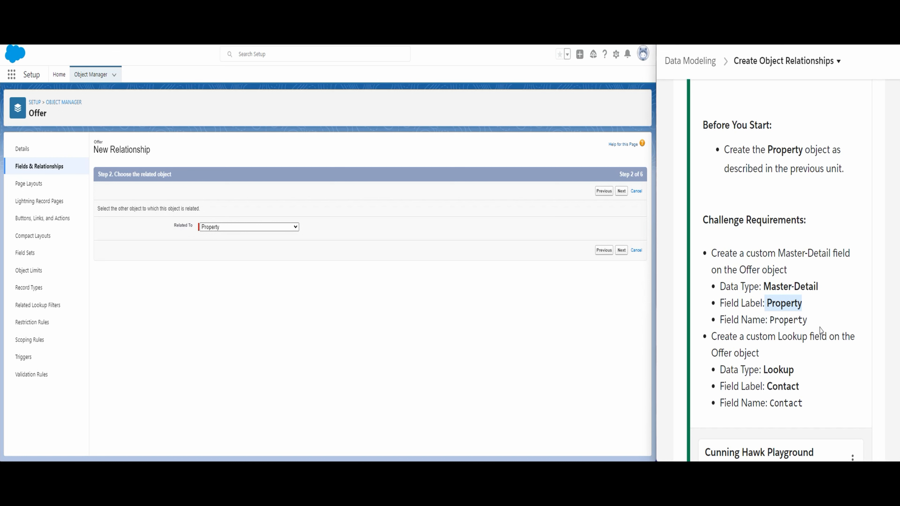
scroll(820, 330, "up", 2)
scroll(821, 329, "up", 1)
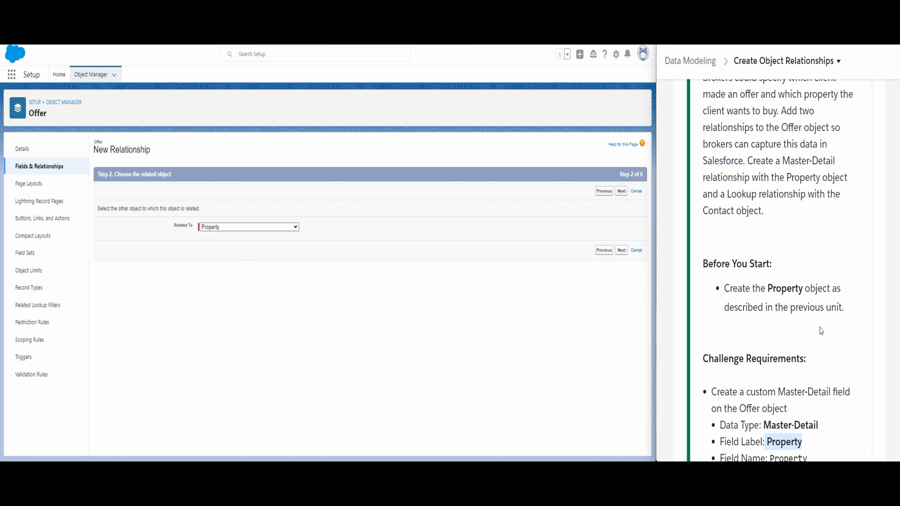
left_click_drag(789, 179, 848, 178)
scroll(830, 238, "down", 1)
scroll(830, 239, "down", 2)
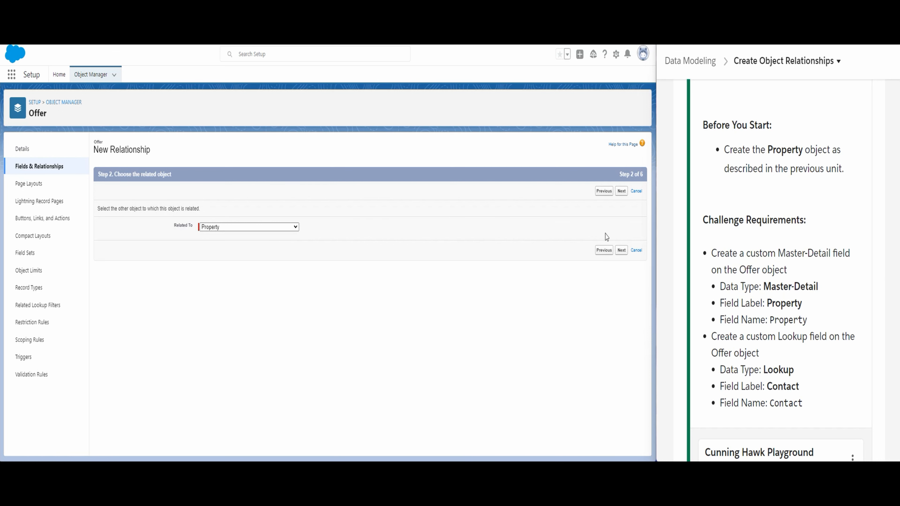
scroll(794, 306, "down", 2)
scroll(784, 311, "up", 2)
Give the master-detail field the label Property and the field name Property, checking both against the challenge requirements
left_click(621, 191)
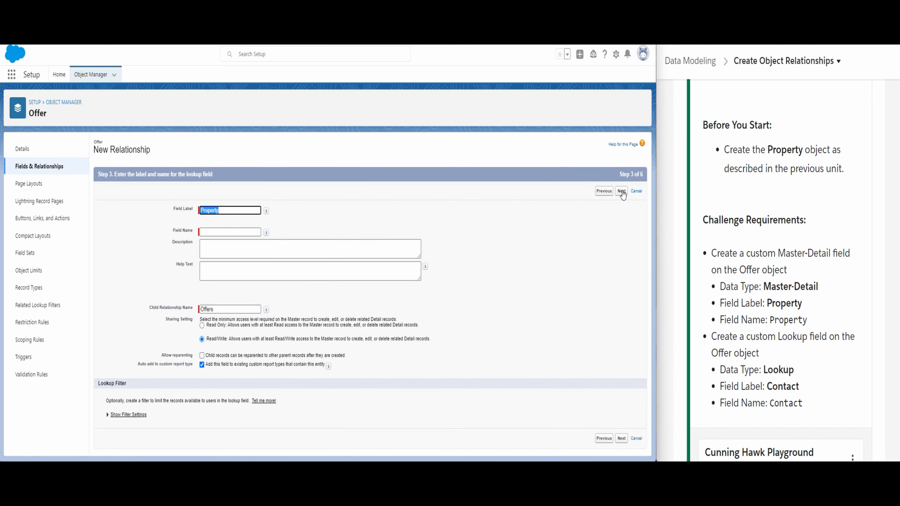
left_click(393, 236)
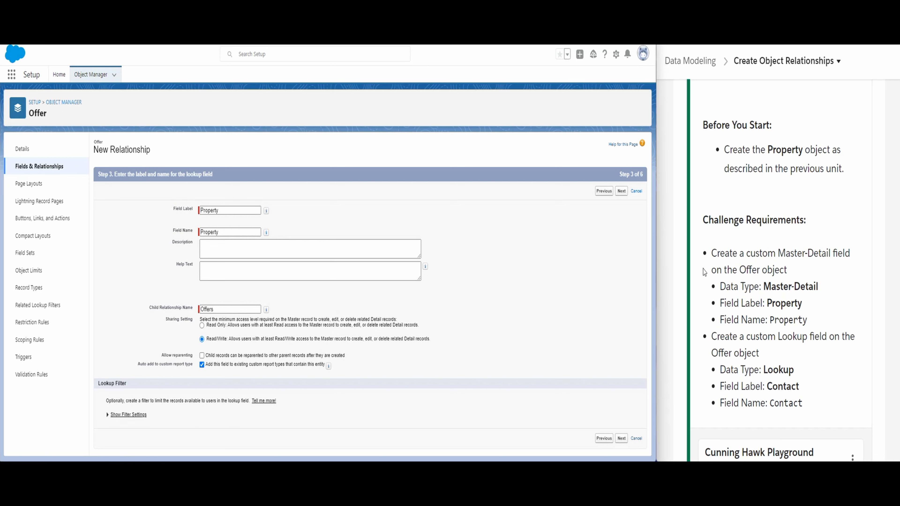
scroll(780, 300, "down", 1)
left_click_drag(766, 256, 802, 274)
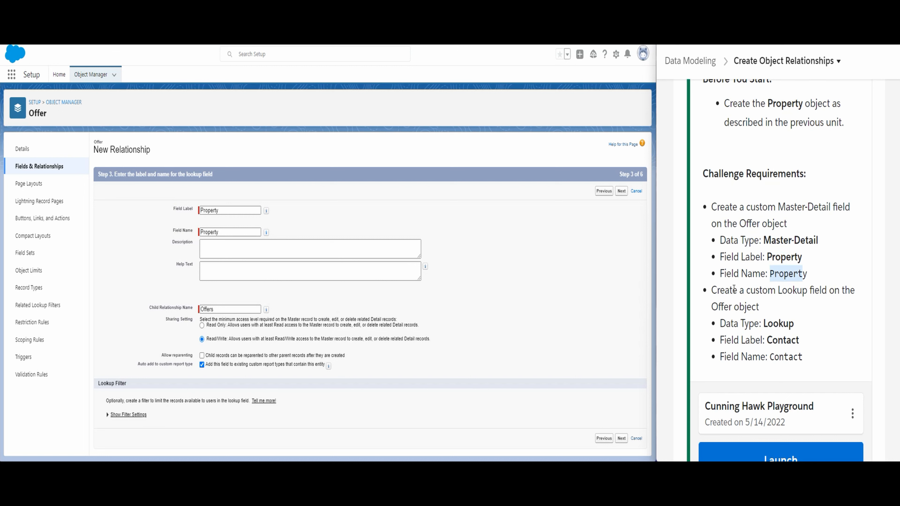
left_click(621, 439)
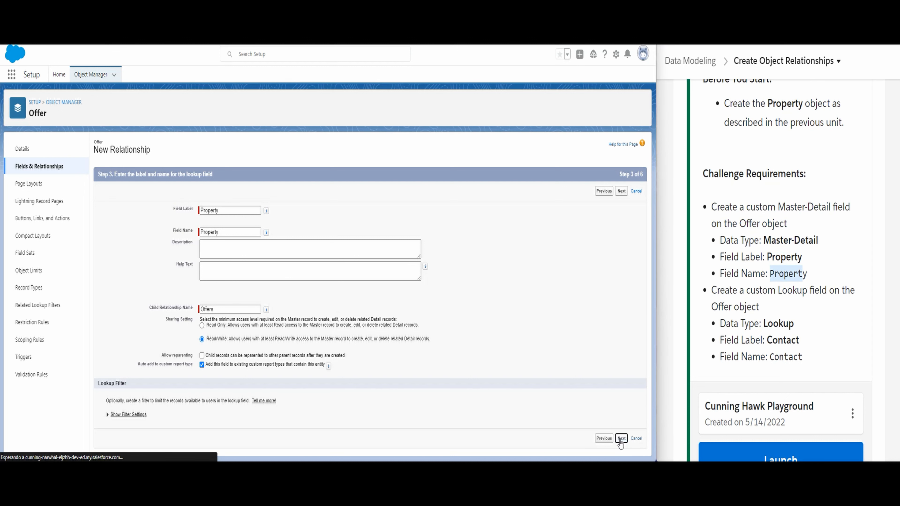
Accept the default field-level security and remaining wizard settings, and save the Property master-detail field on Offer
scroll(606, 425, "down", 6)
scroll(606, 422, "up", 6)
left_click(615, 192)
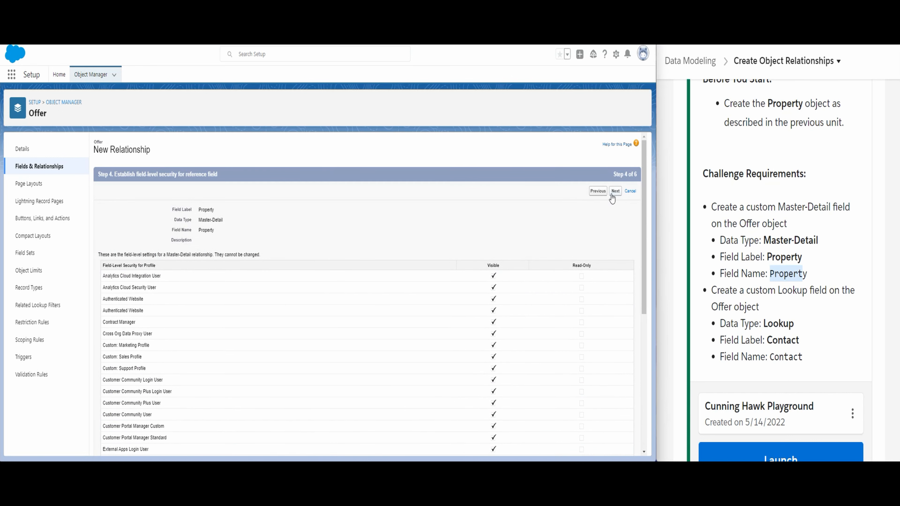
left_click(618, 192)
left_click(619, 193)
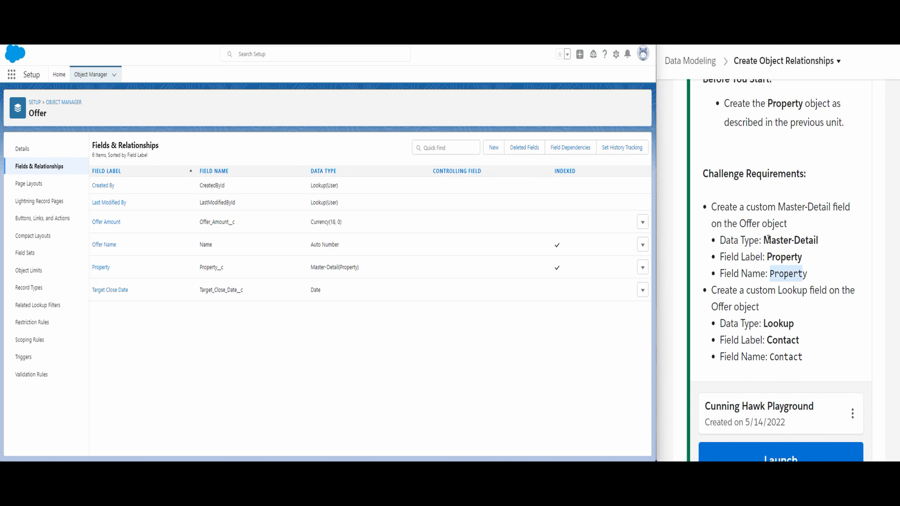
Review the challenge's field requirements and start a new custom field on Offer with the Lookup Relationship data type
left_click_drag(764, 240, 821, 242)
left_click_drag(765, 257, 808, 275)
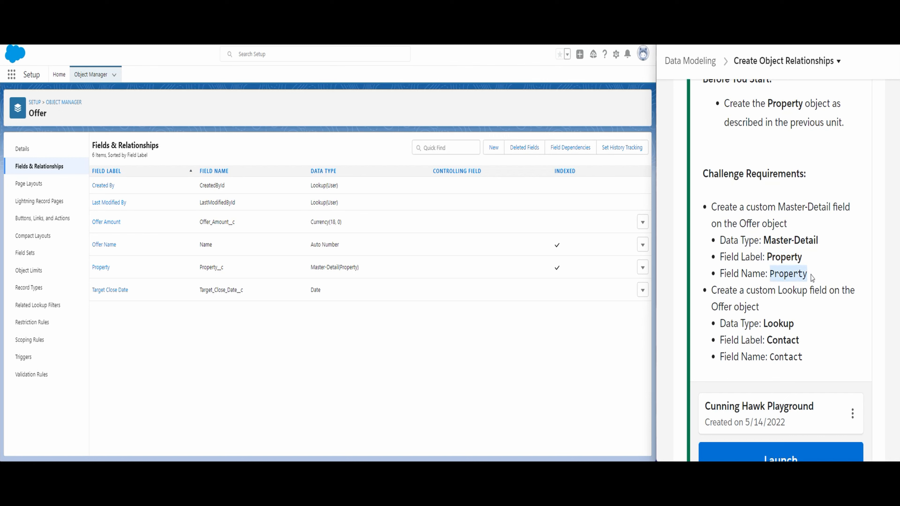
scroll(812, 278, "down", 1)
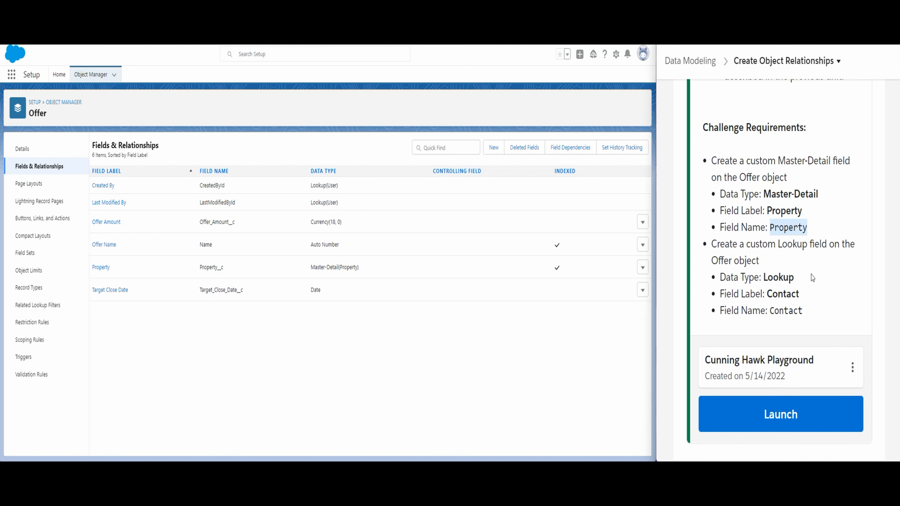
left_click_drag(746, 244, 829, 246)
left_click_drag(762, 262, 713, 260)
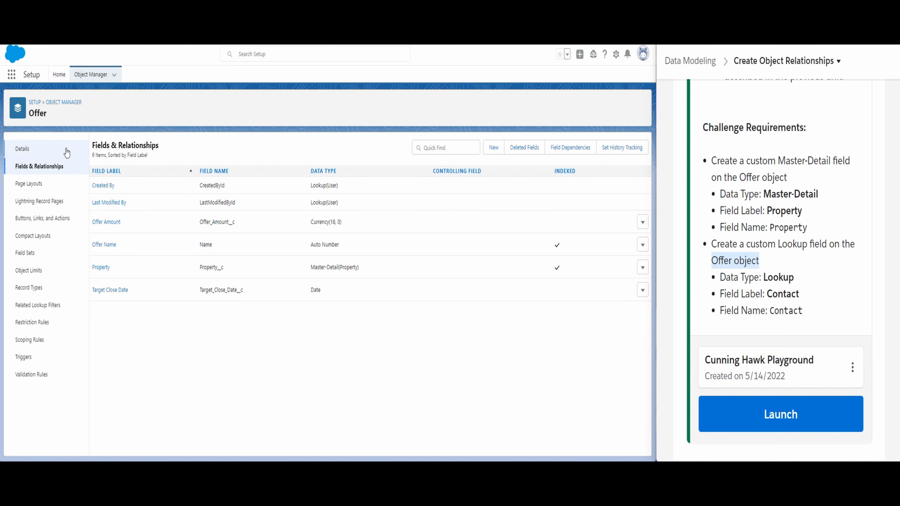
left_click(493, 148)
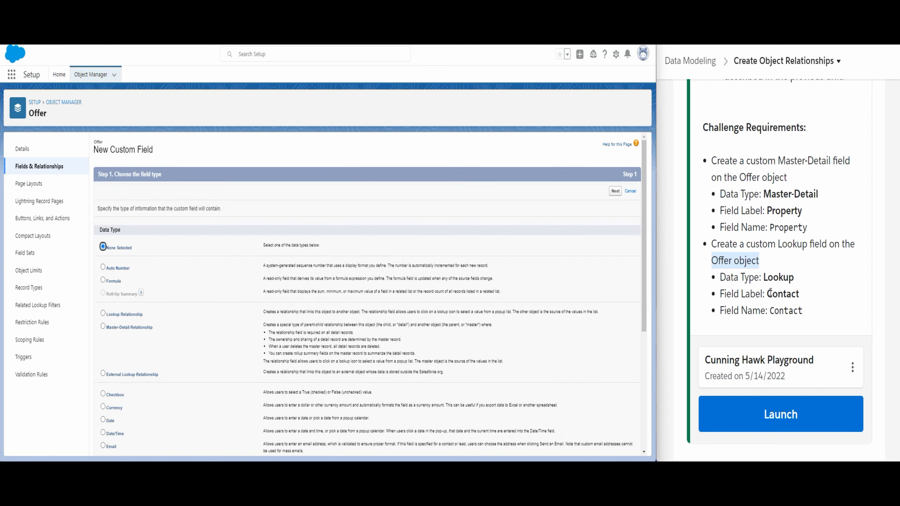
scroll(158, 374, "down", 1)
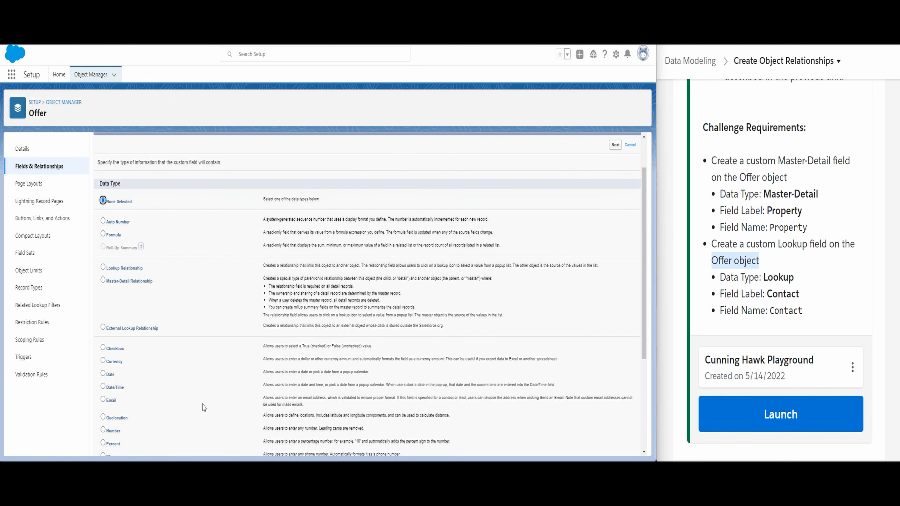
left_click(114, 270)
left_click(614, 145)
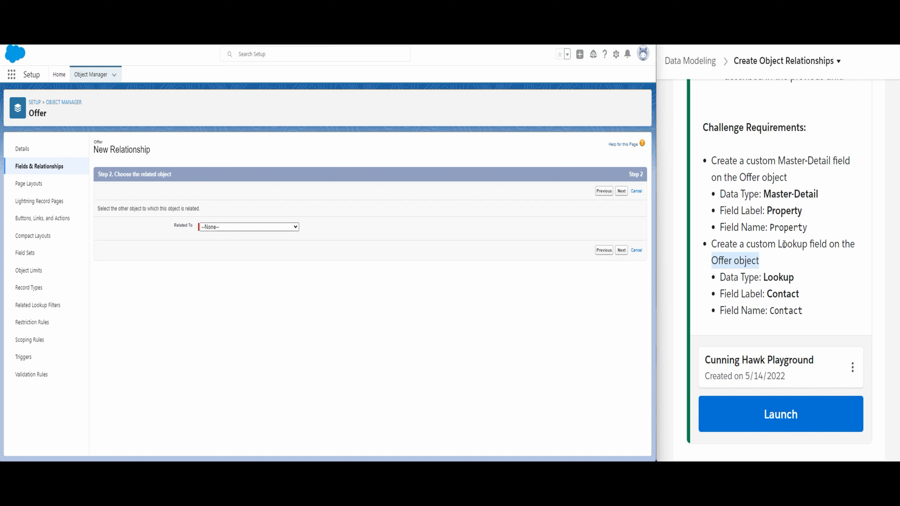
Choose Contact as the object that Offer's new lookup field relates to, matching the challenge requirements
left_click(786, 273)
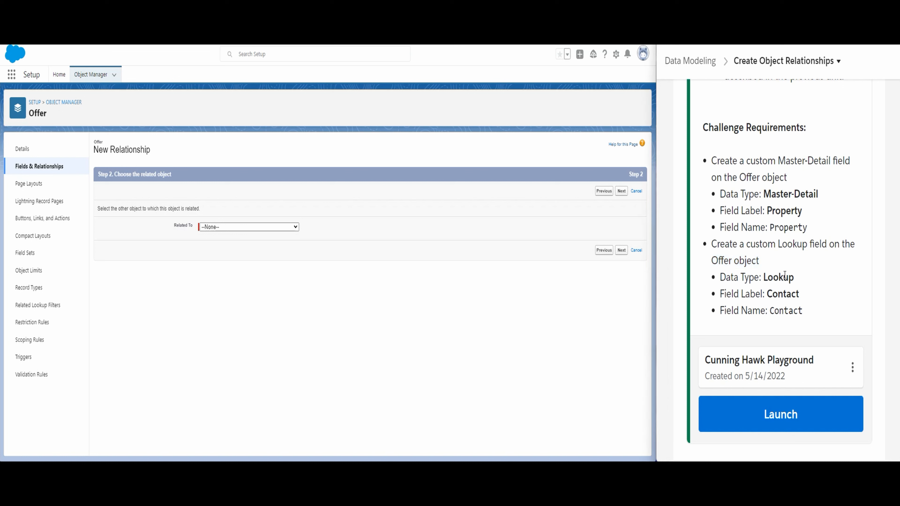
left_click_drag(763, 293, 799, 294)
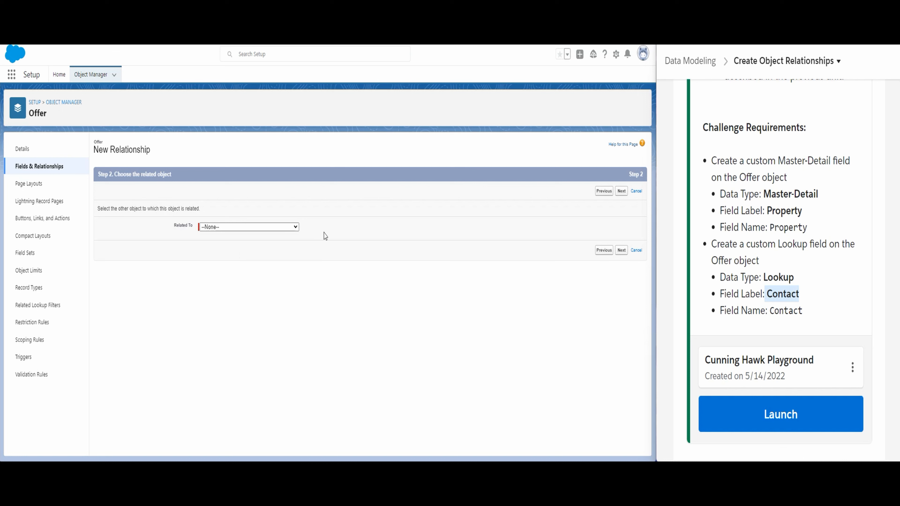
left_click(290, 228)
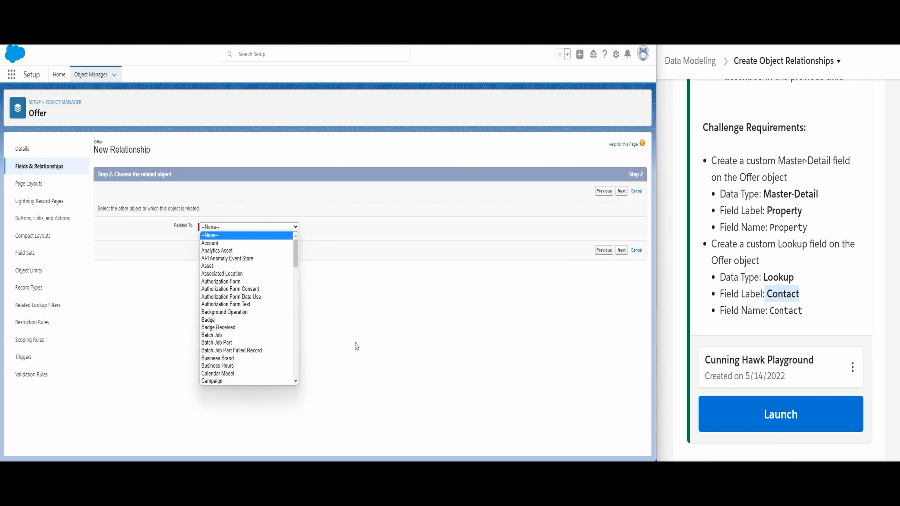
scroll(247, 329, "down", 4)
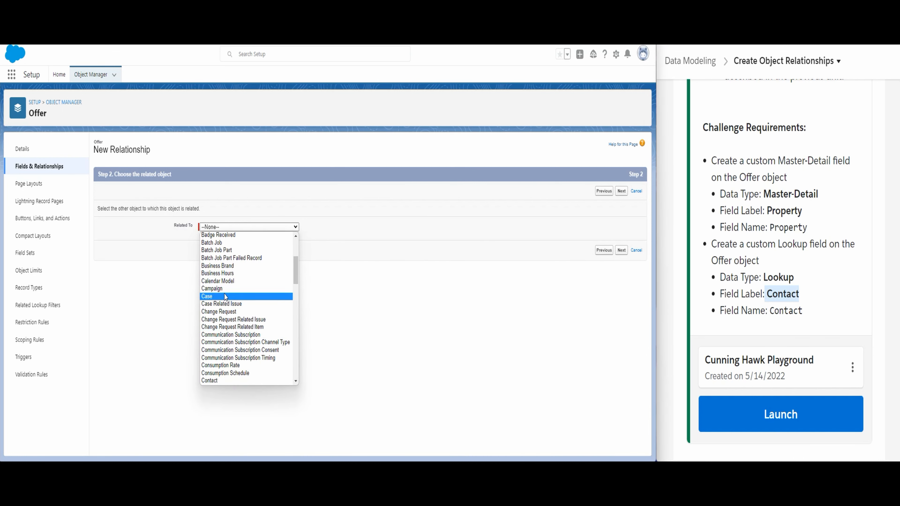
left_click(224, 381)
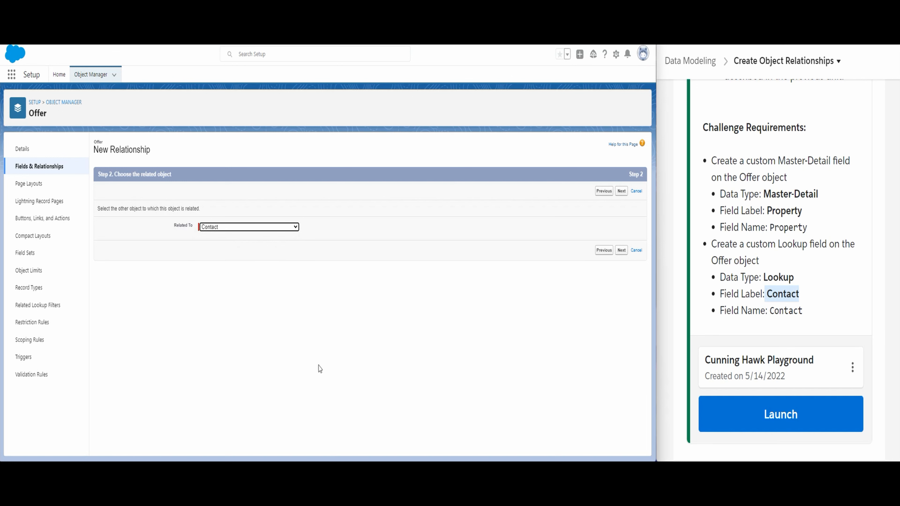
Give the lookup field the label Contact and the field name Contact, keeping the other lookup options at their defaults
left_click(621, 251)
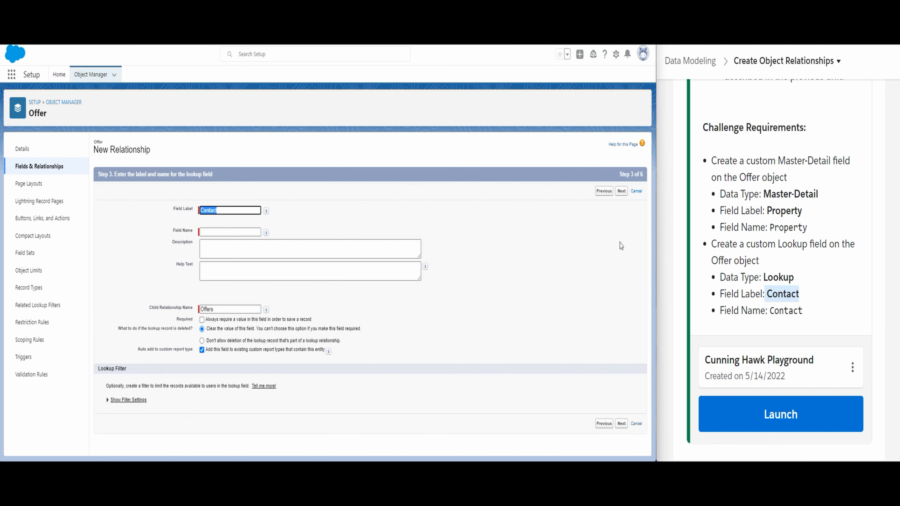
left_click(384, 226)
left_click(621, 424)
left_click(622, 424)
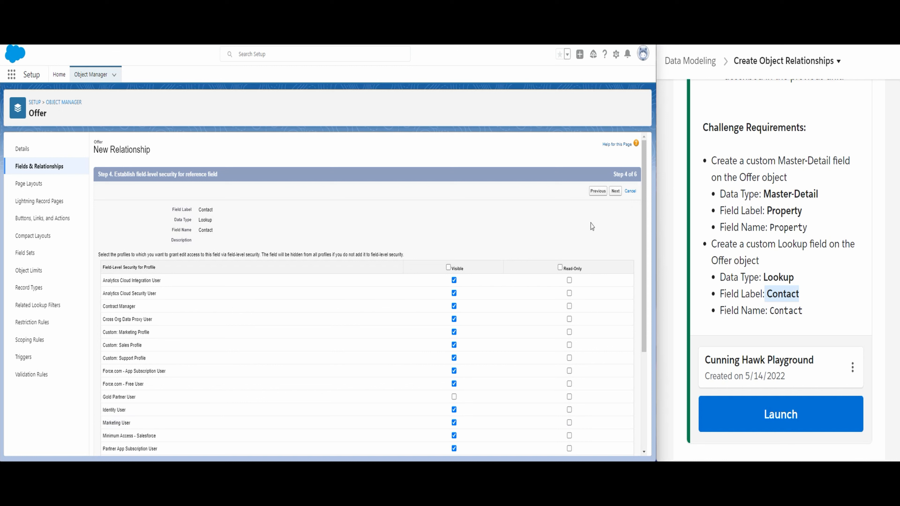
Accept the default field-level security, page layouts and related lists, and save the Contact lookup field on Offer
left_click(615, 191)
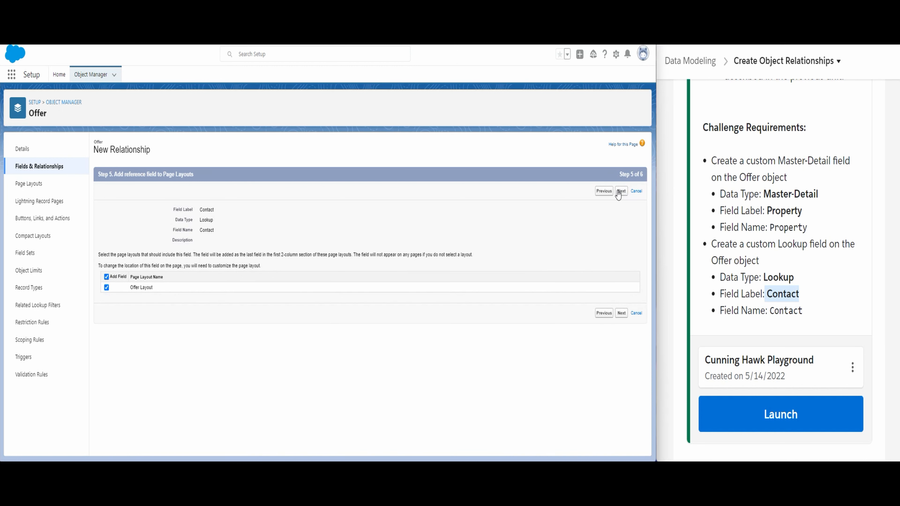
left_click(618, 193)
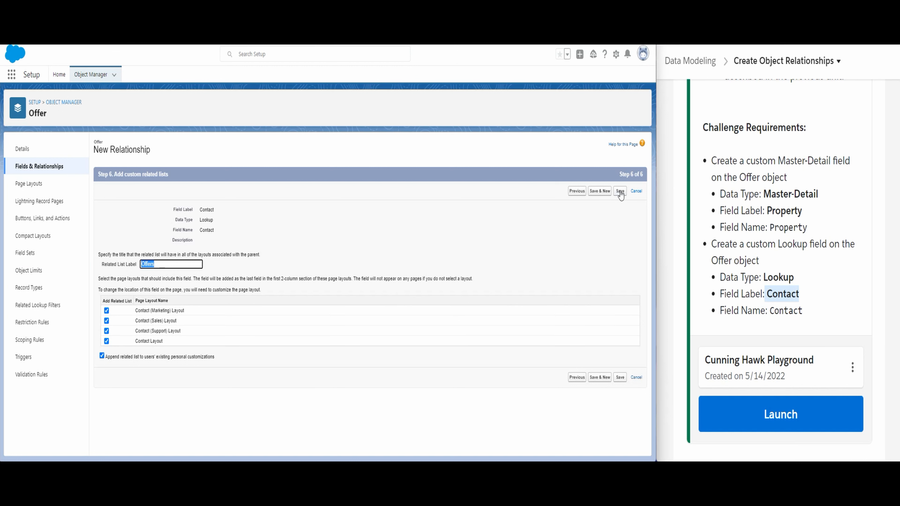
left_click(620, 192)
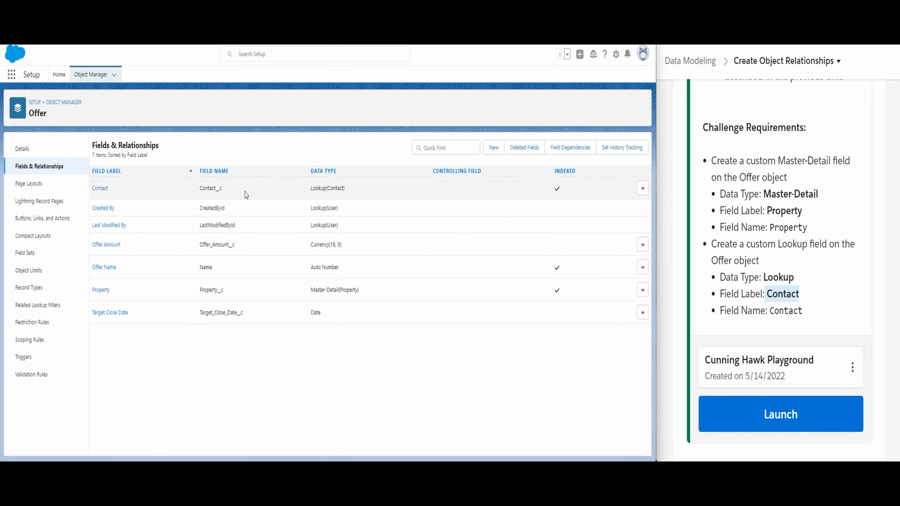
Compare Offer's fields with the Trailhead challenge requirements and submit the challenge for checking
scroll(779, 287, "up", 6)
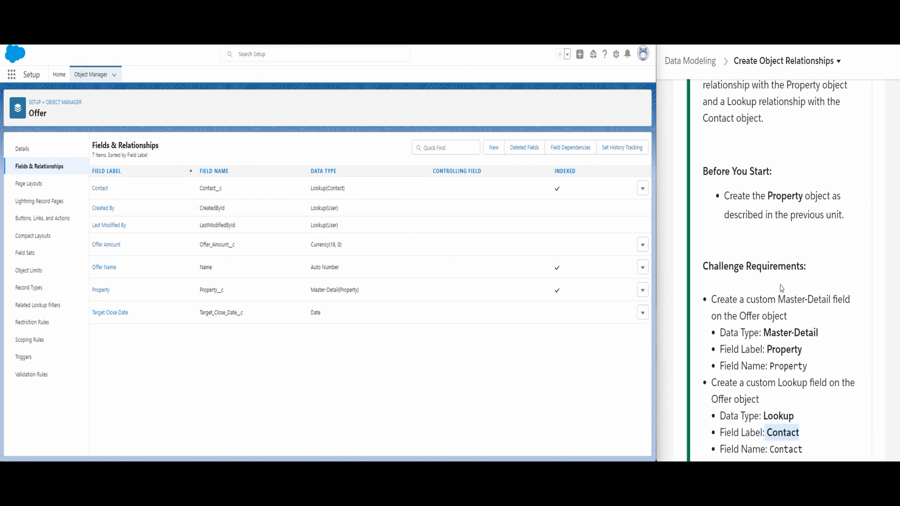
scroll(784, 286, "down", 5)
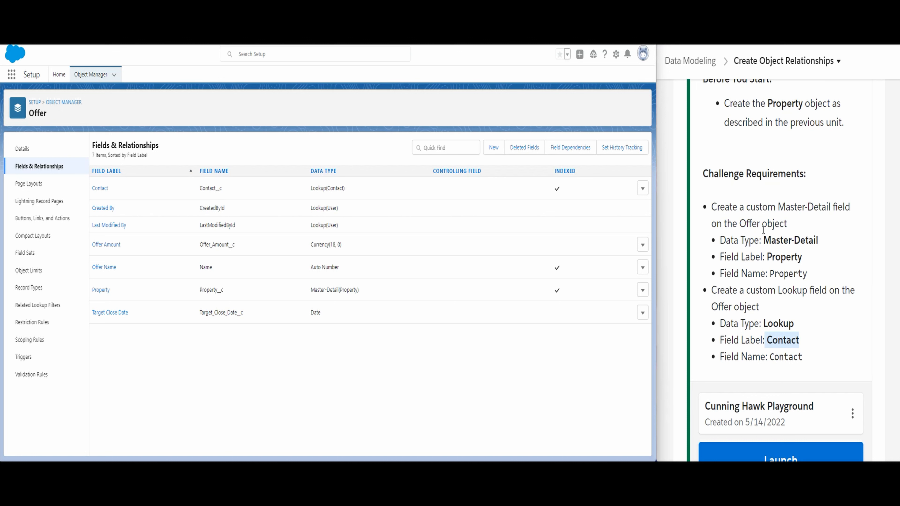
scroll(762, 231, "down", 1)
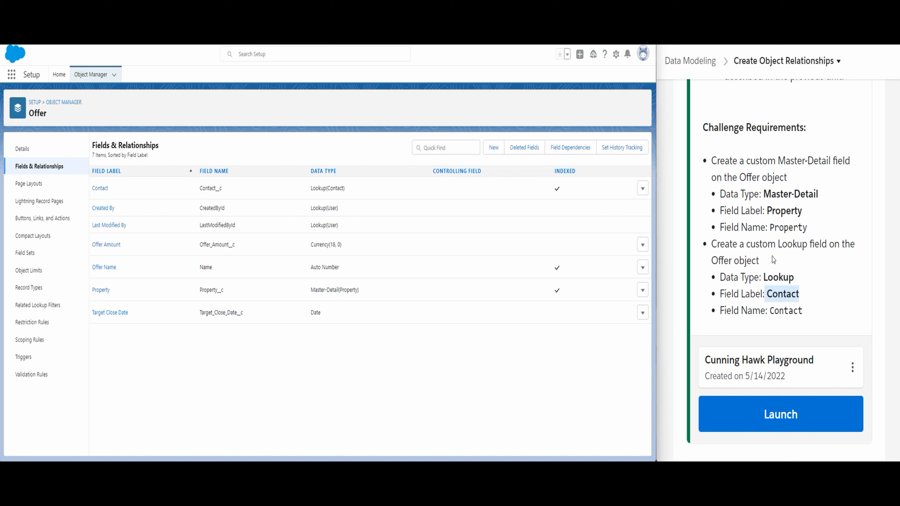
scroll(758, 390, "down", 2)
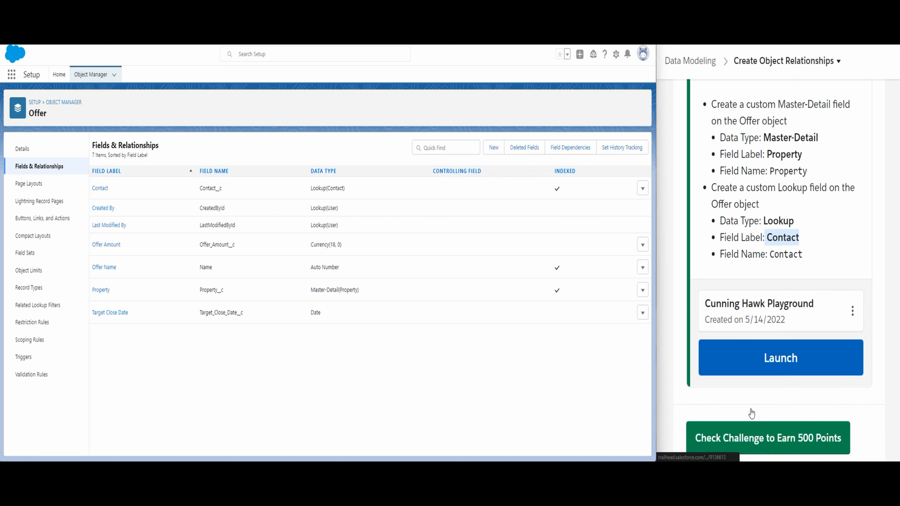
scroll(751, 413, "down", 3)
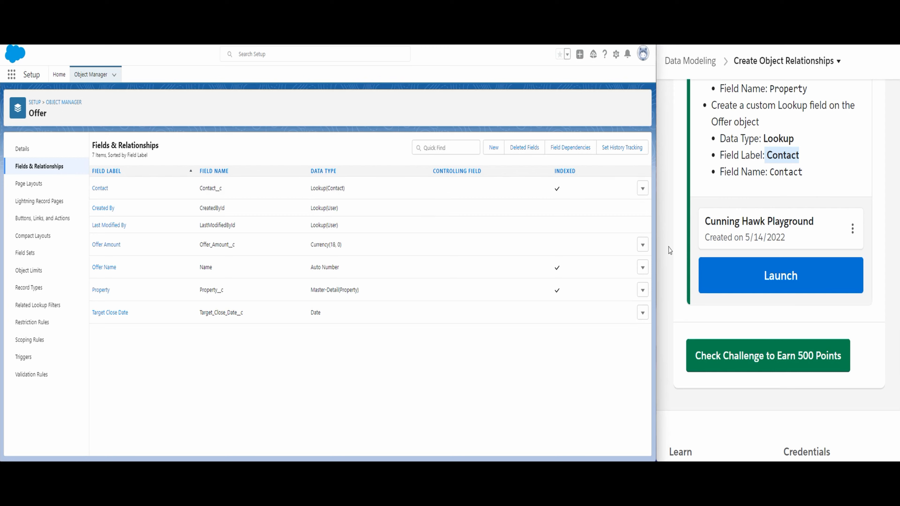
scroll(669, 250, "up", 5)
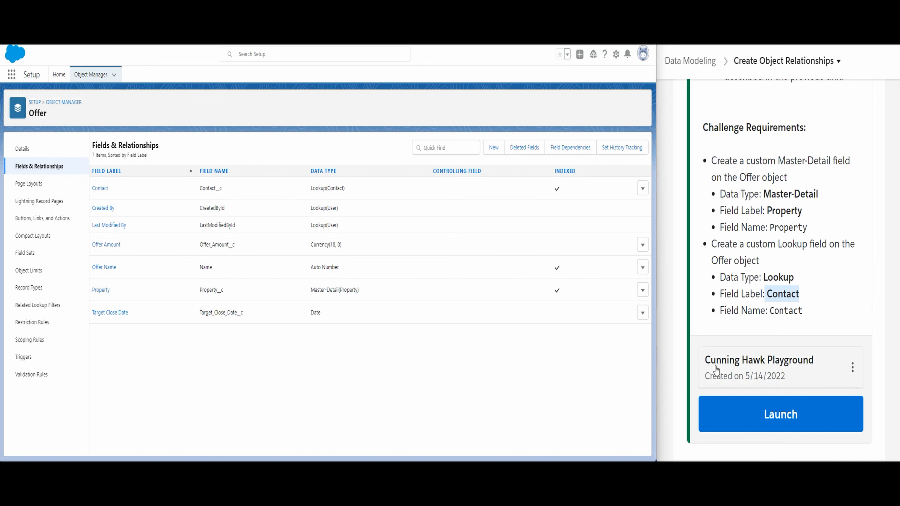
scroll(773, 394, "down", 5)
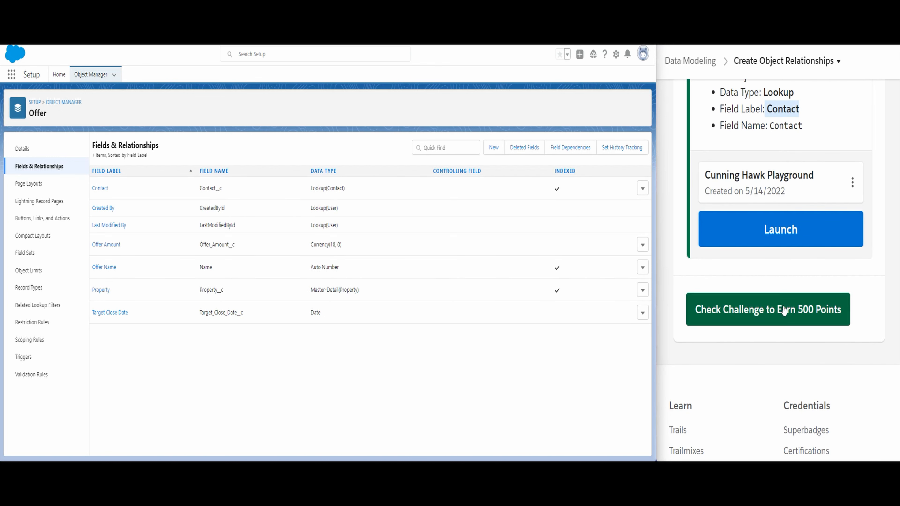
left_click(776, 312)
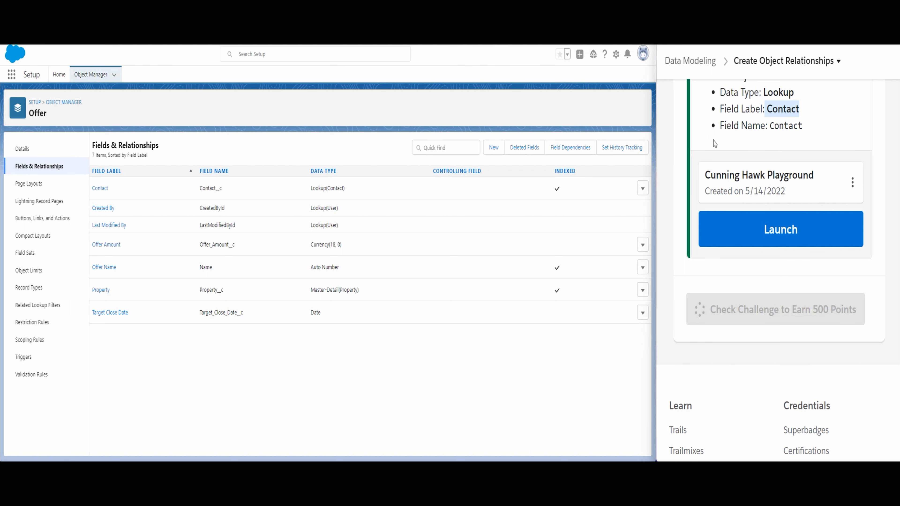
Widen the Trailhead window to the full screen width and review the challenge while its check runs
left_click_drag(651, 179, 2, 273)
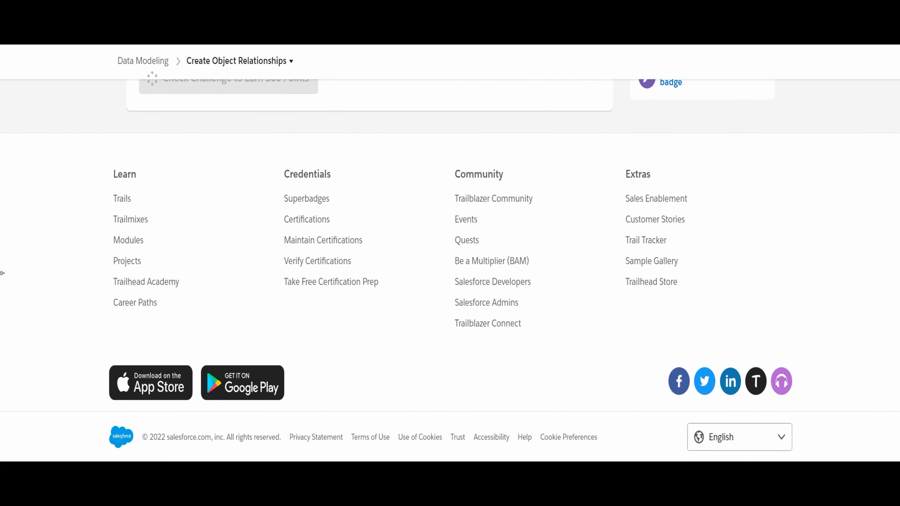
scroll(280, 302, "up", 8)
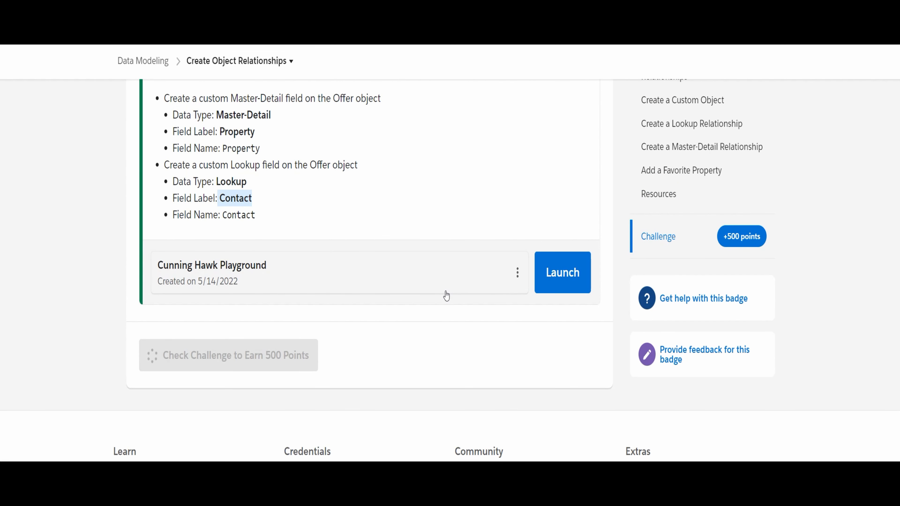
scroll(446, 295, "up", 4)
scroll(446, 295, "up", 2)
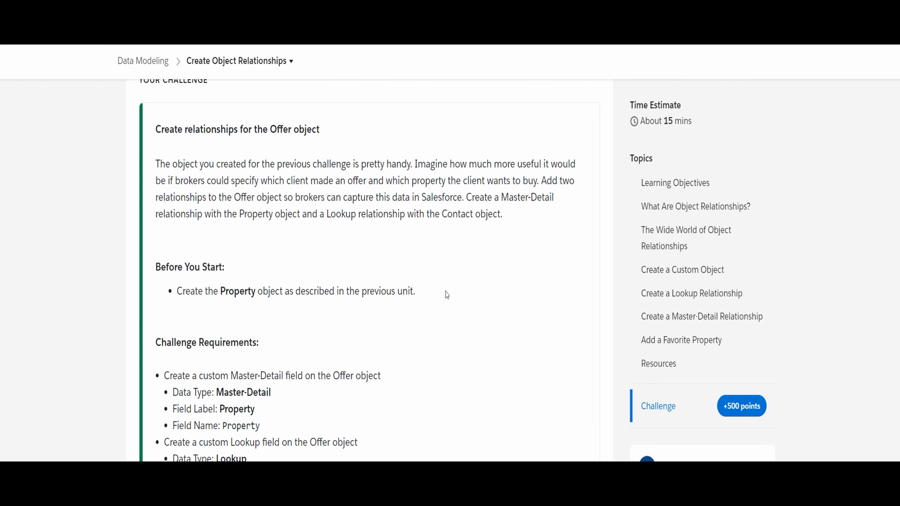
scroll(447, 294, "down", 7)
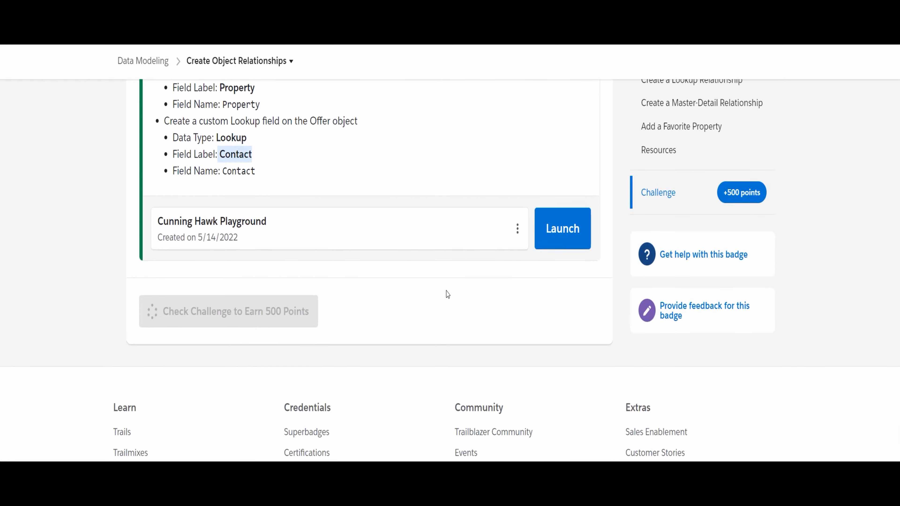